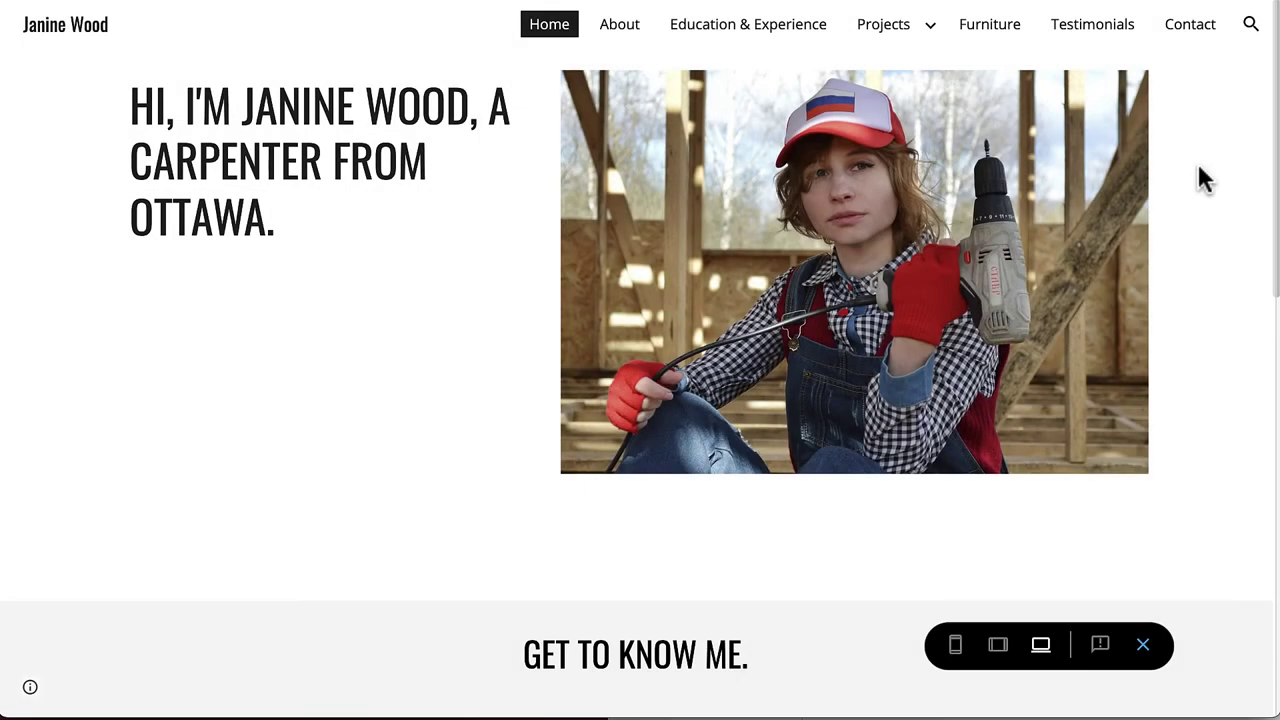
Step: Scroll down and back up through the finished portfolio homepage preview
scroll(1199, 168, "down", 7)
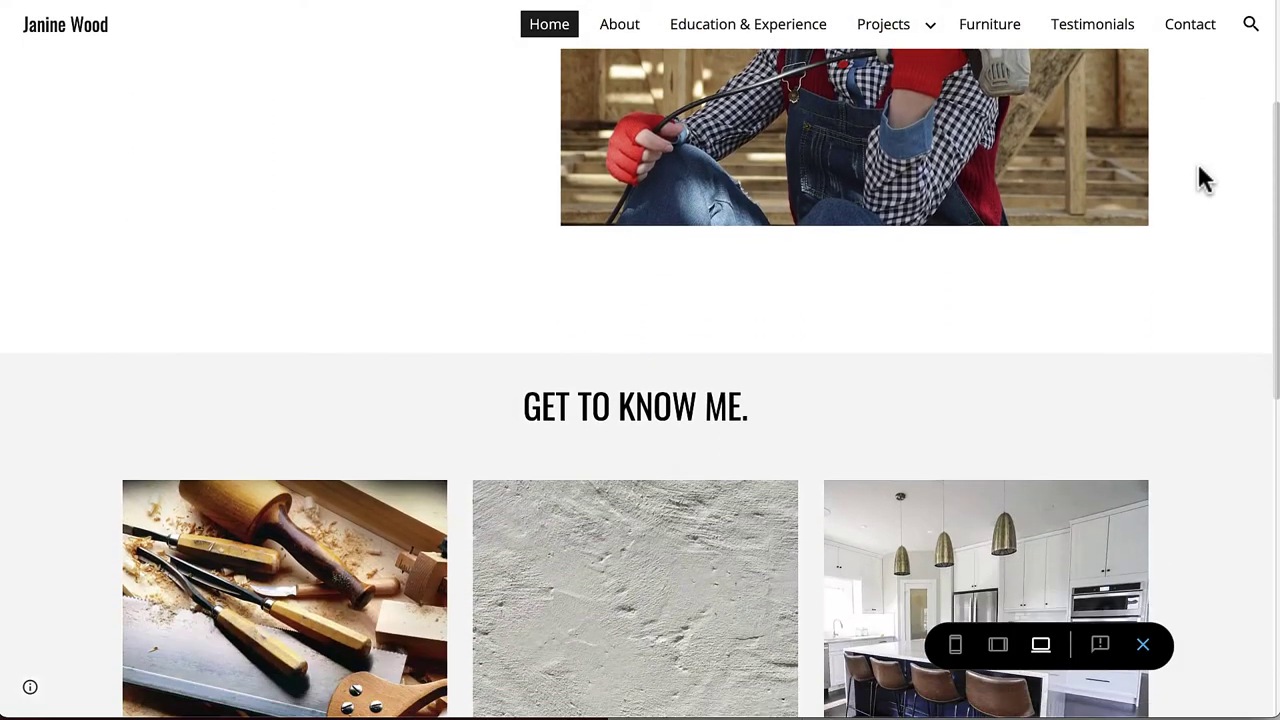
scroll(1199, 168, "down", 3)
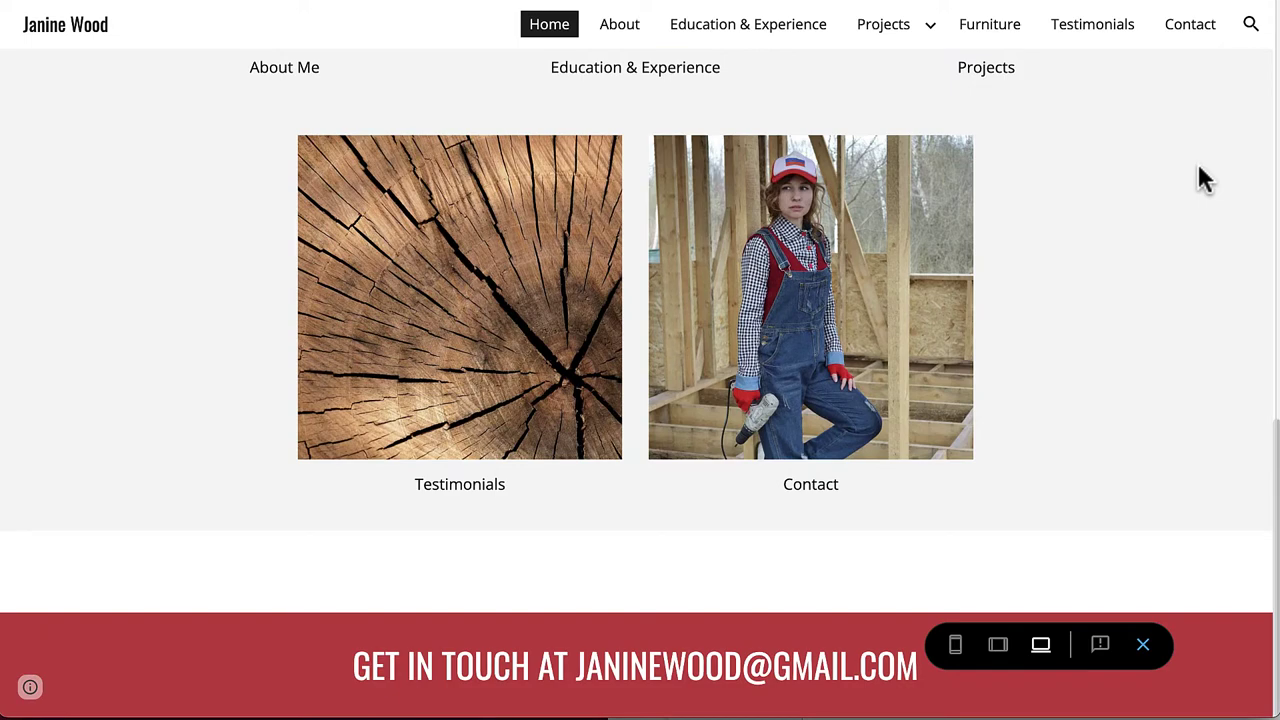
scroll(1199, 168, "up", 9)
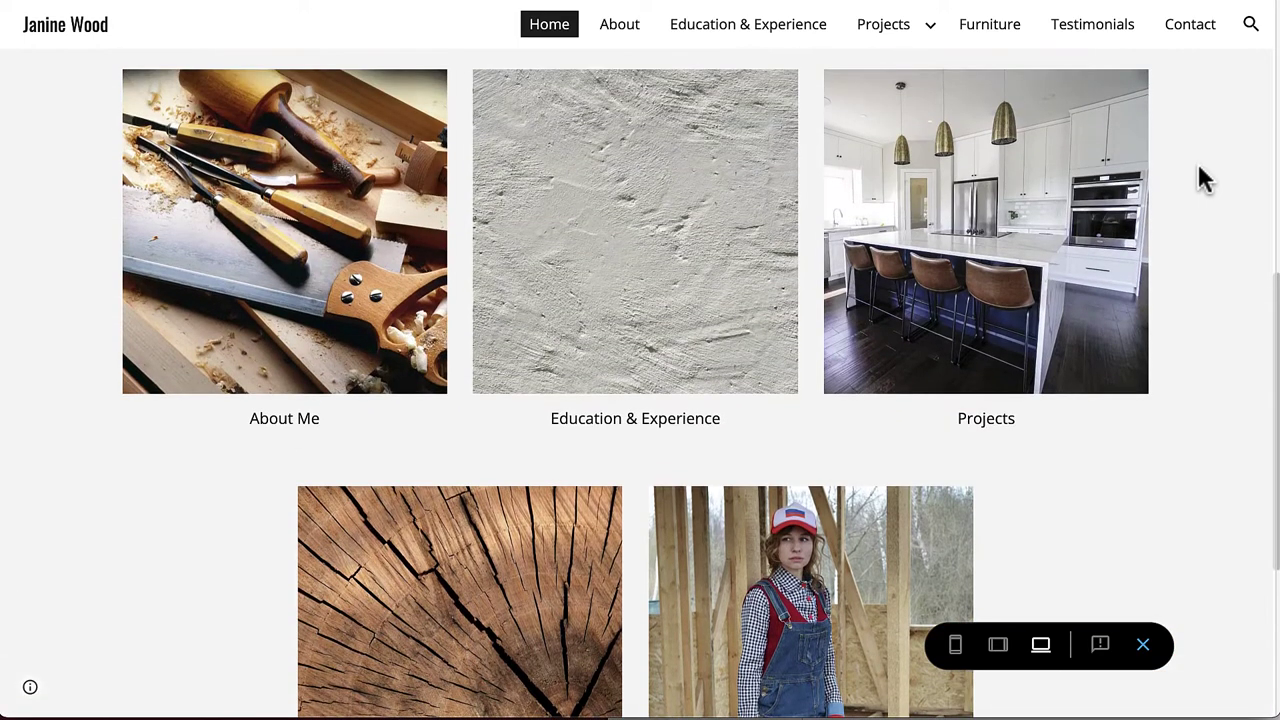
scroll(1203, 178, "up", 1)
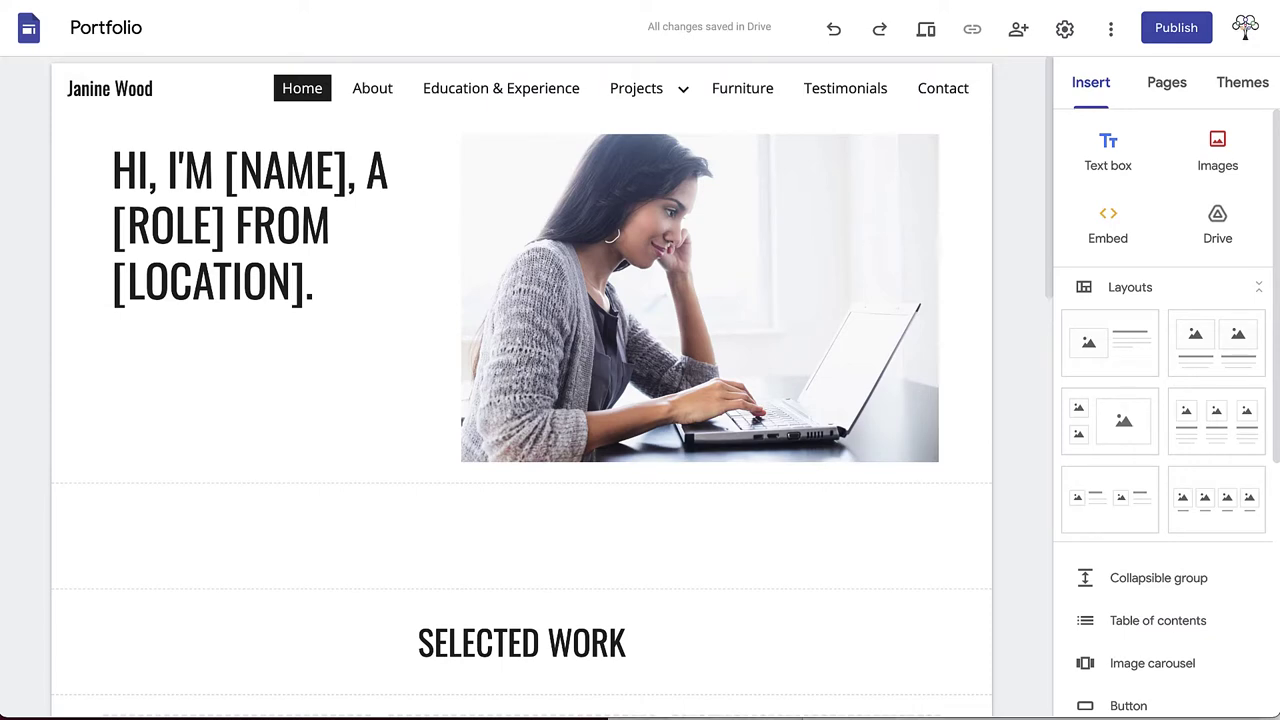
Step: Replace [NAME], [ROLE] and [LOCATION] with the owner's full name, CARPENTER and OTTAWA
scroll(1001, 218, "down", 10)
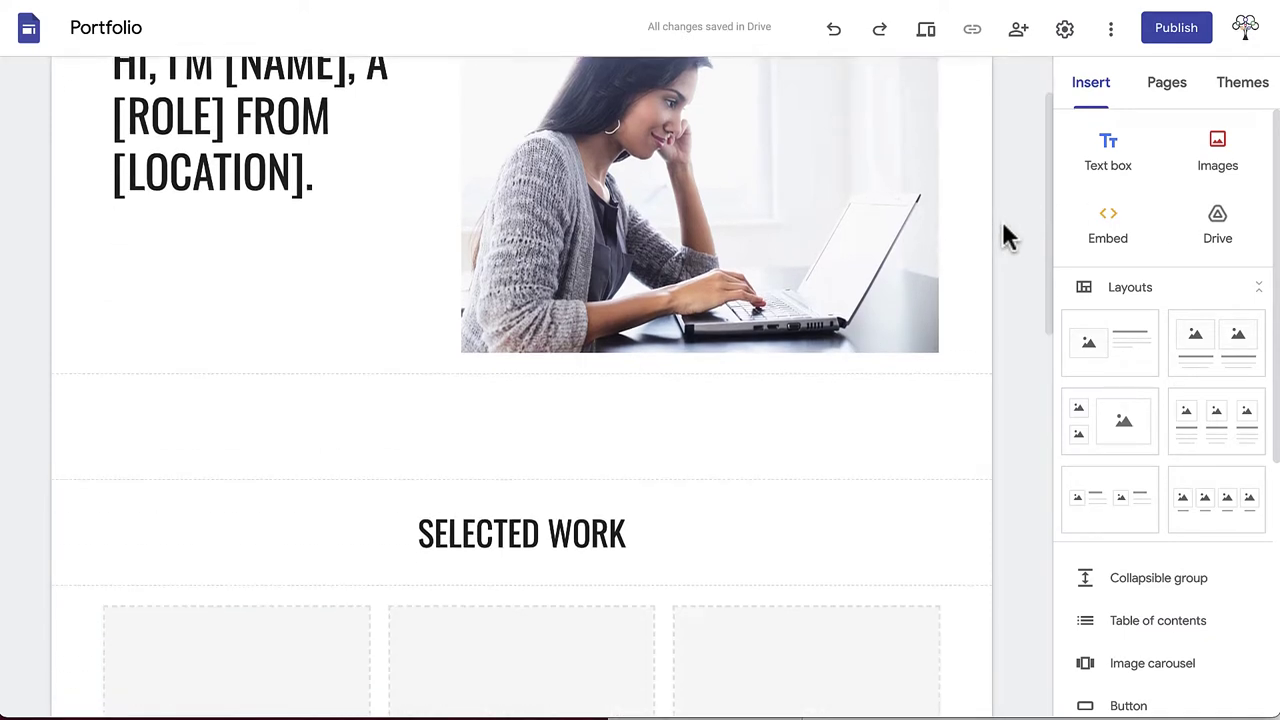
scroll(1003, 222, "up", 10)
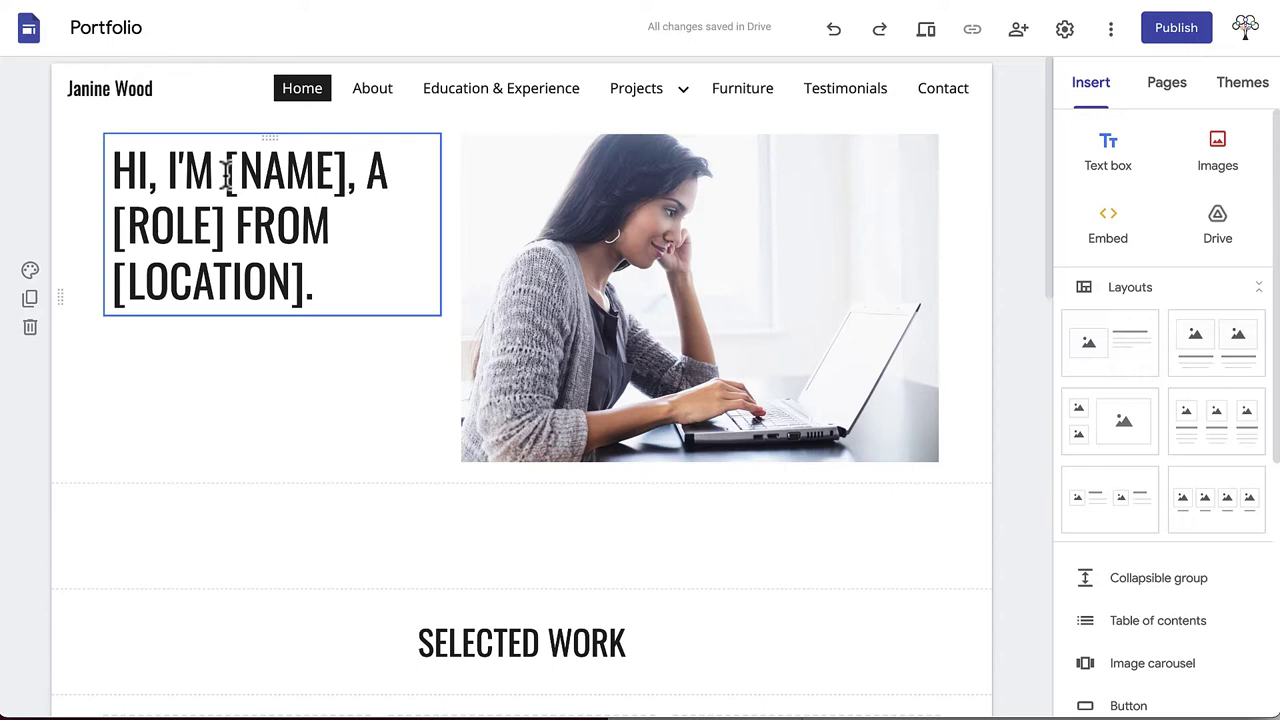
left_click_drag(226, 175, 347, 177)
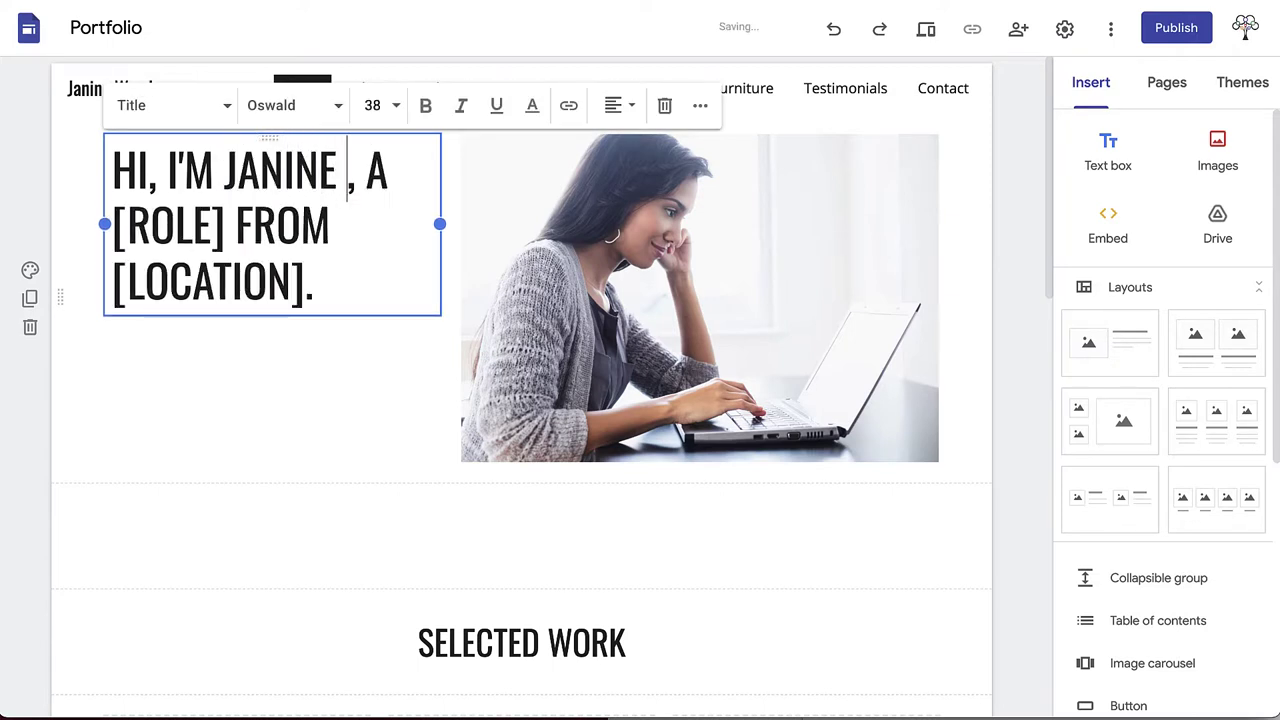
left_click_drag(273, 217, 382, 218)
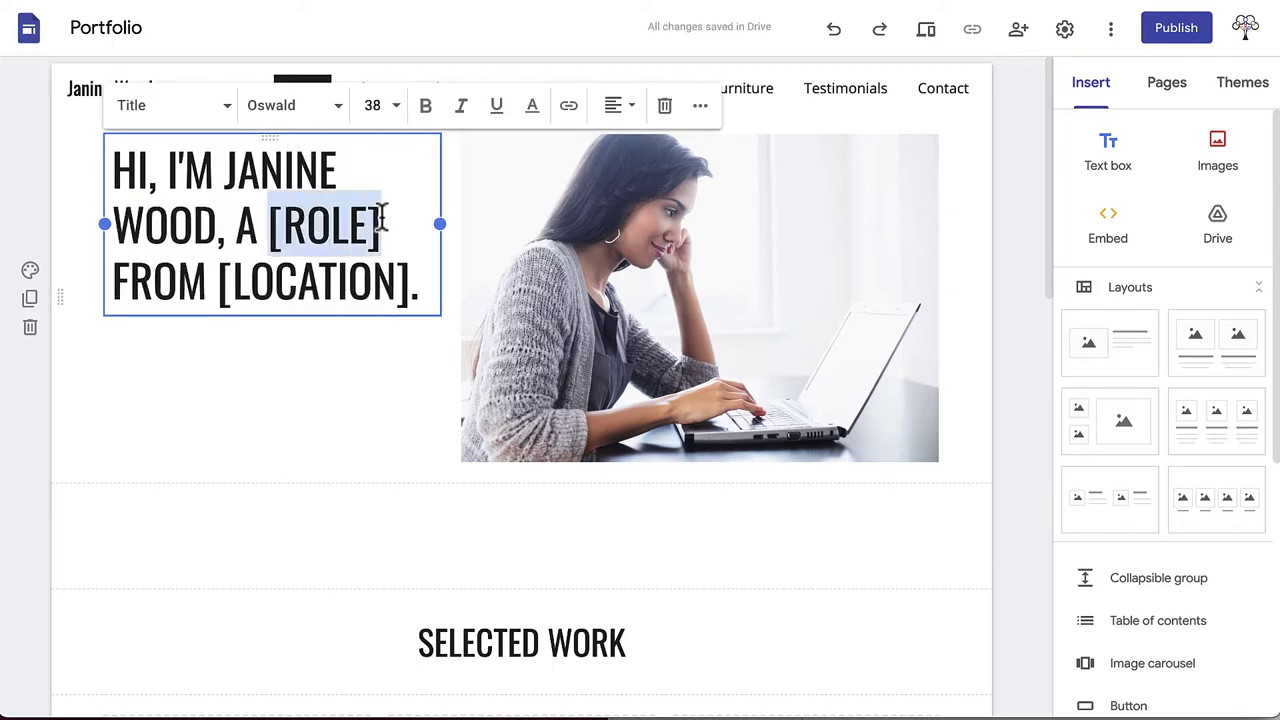
type("CARPENTER")
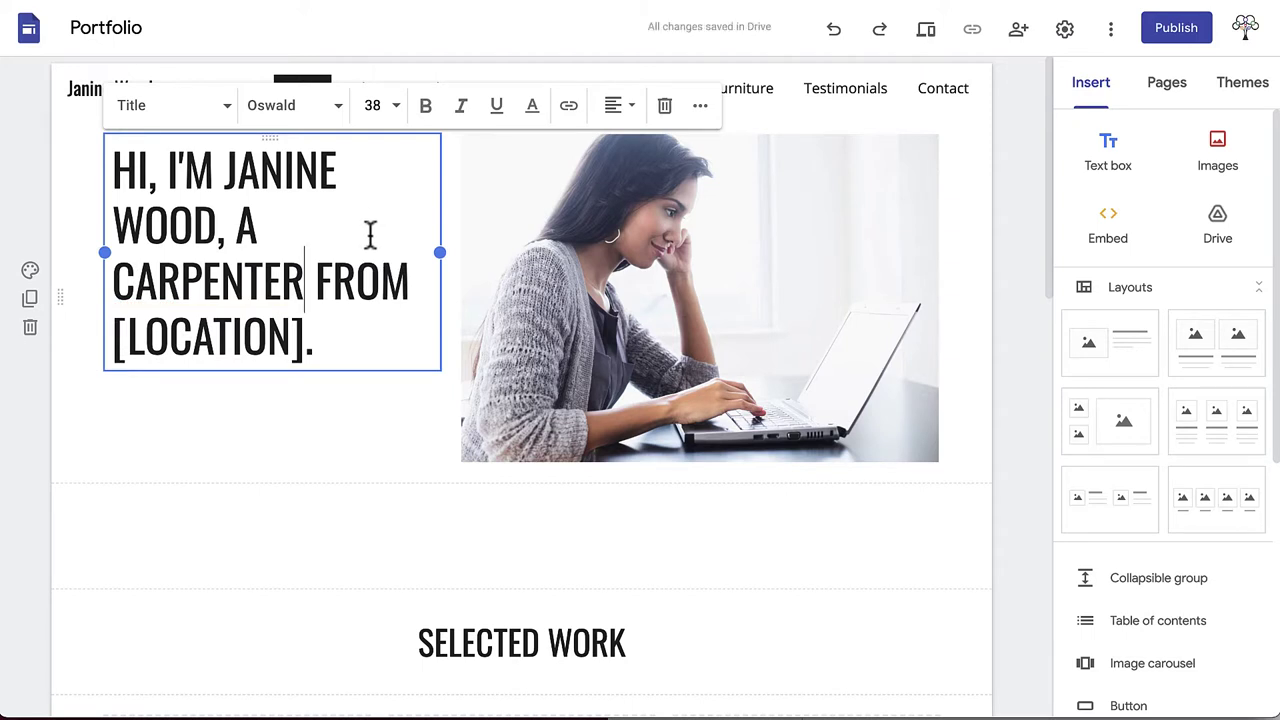
left_click_drag(304, 338, 106, 346)
type("O")
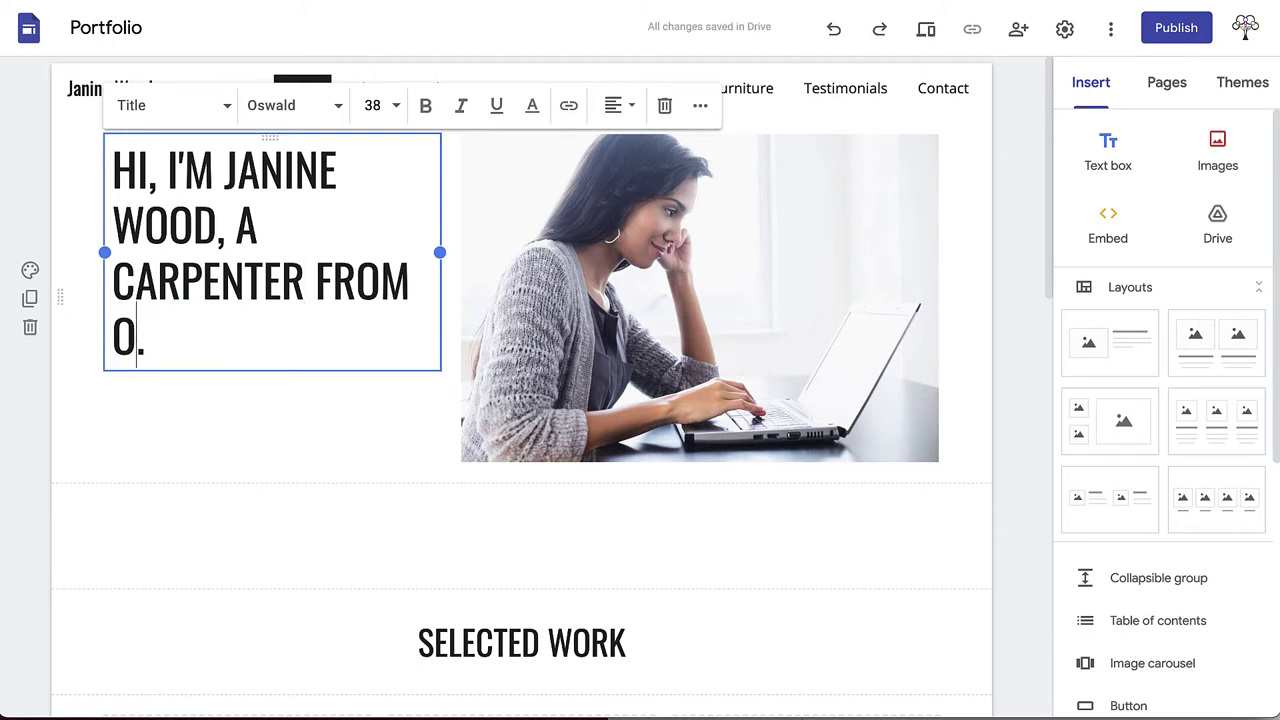
type("TTAWA")
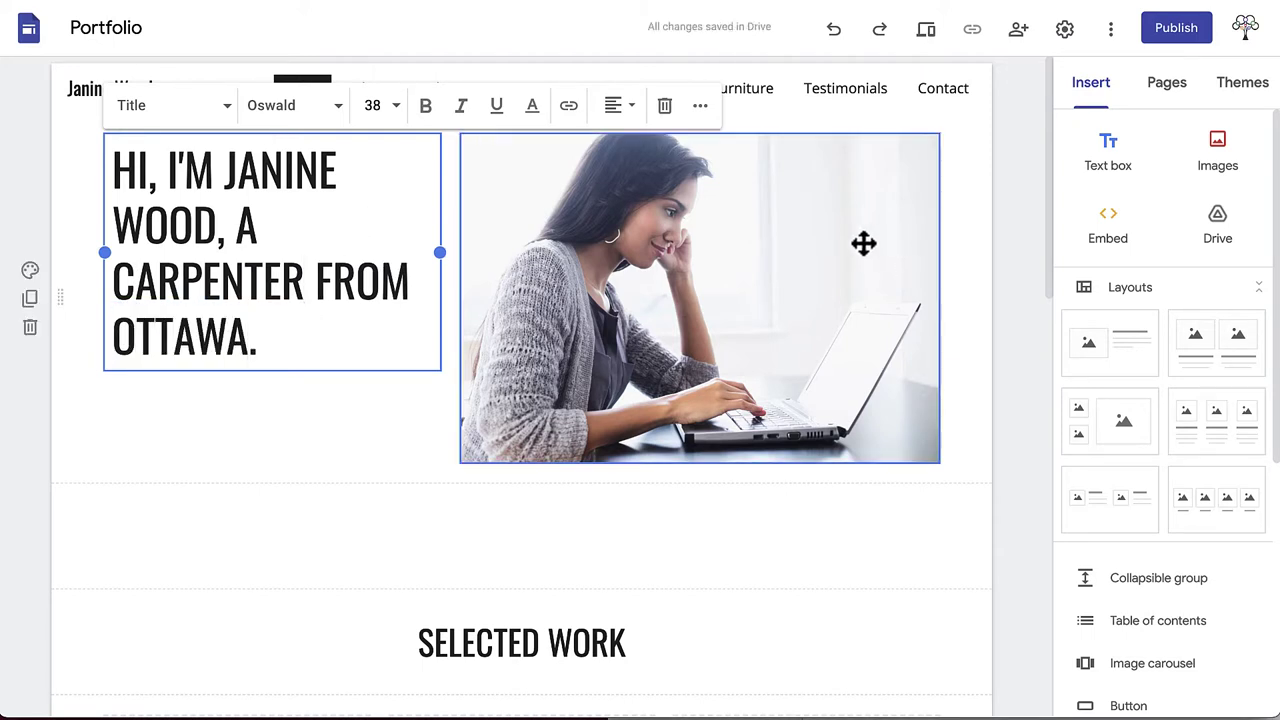
Step: Replace the laptop stock photo beside the headline with an uploaded header.jpg
left_click(862, 243)
left_click(651, 104)
mouse_move(645, 115)
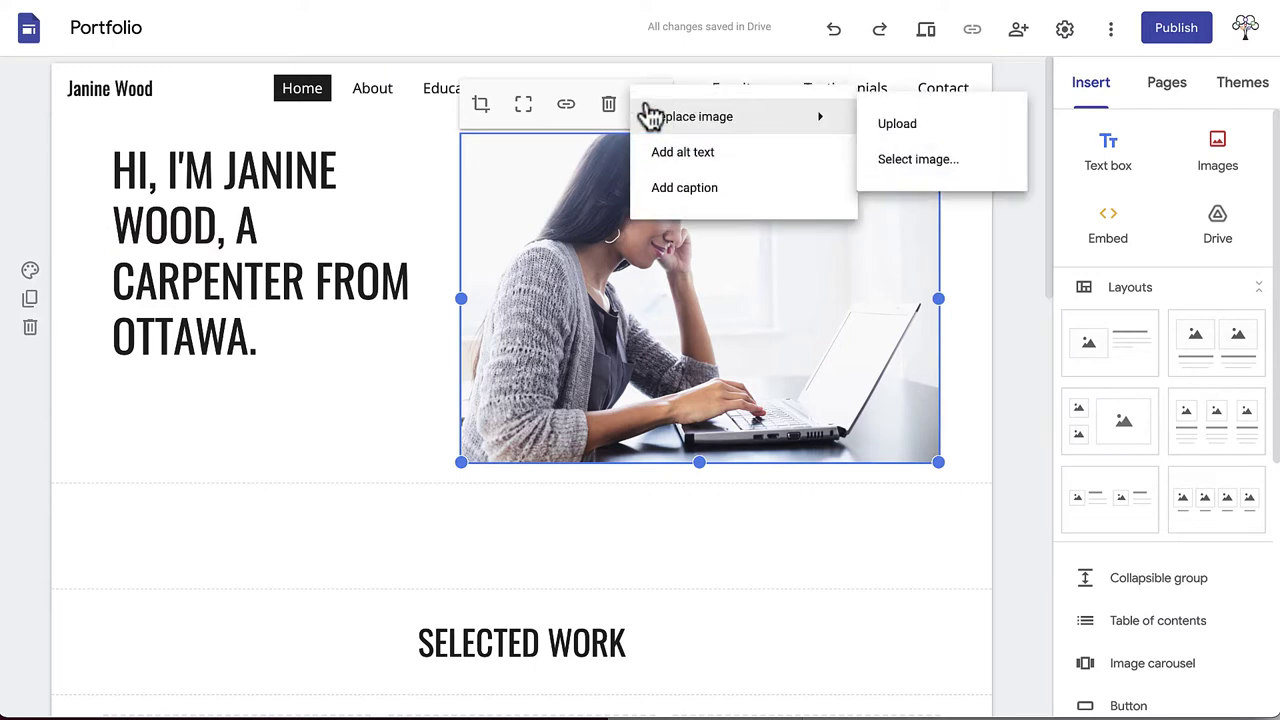
left_click(893, 126)
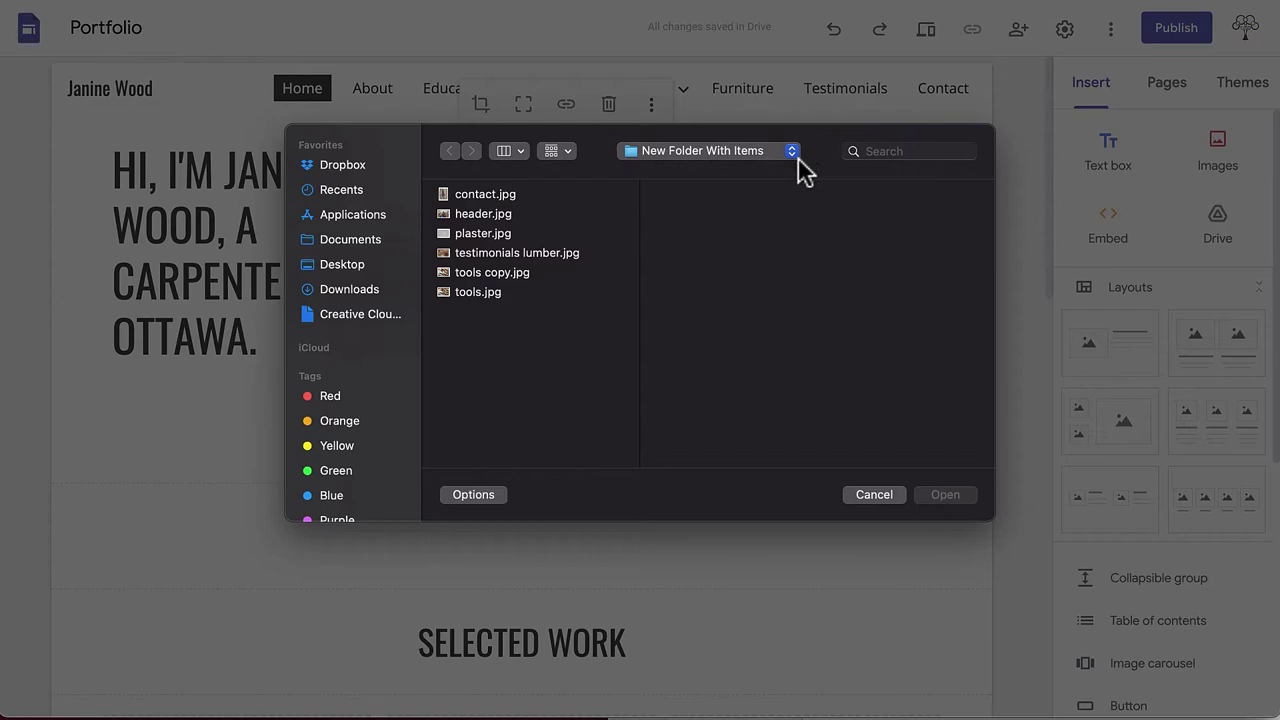
left_click(502, 214)
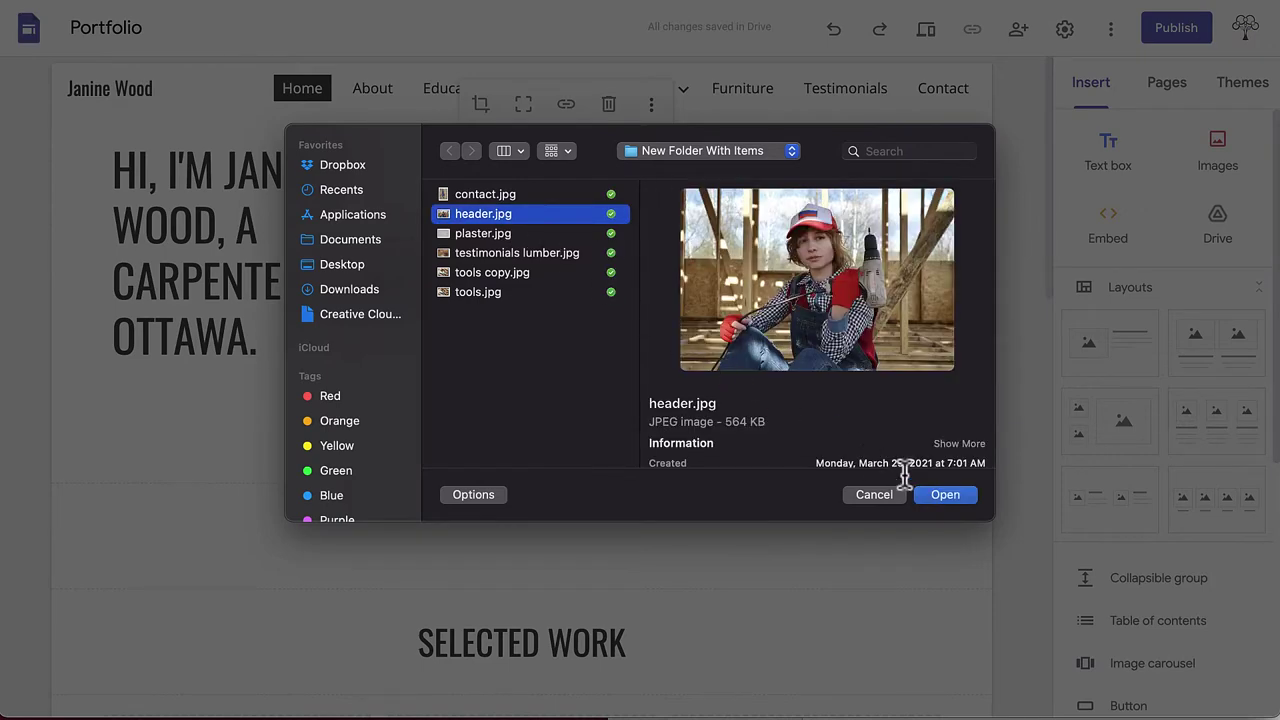
left_click(936, 500)
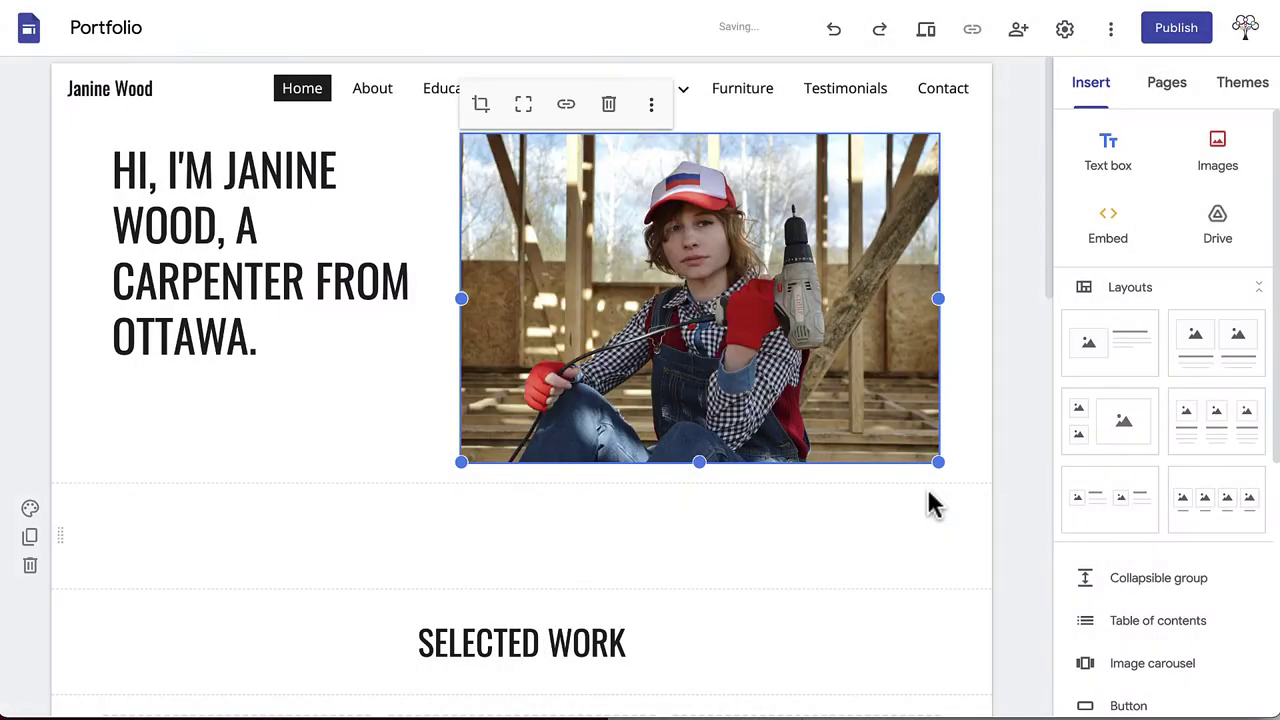
Step: Crop header.jpg, zooming it in slightly within its frame
double_click(816, 396)
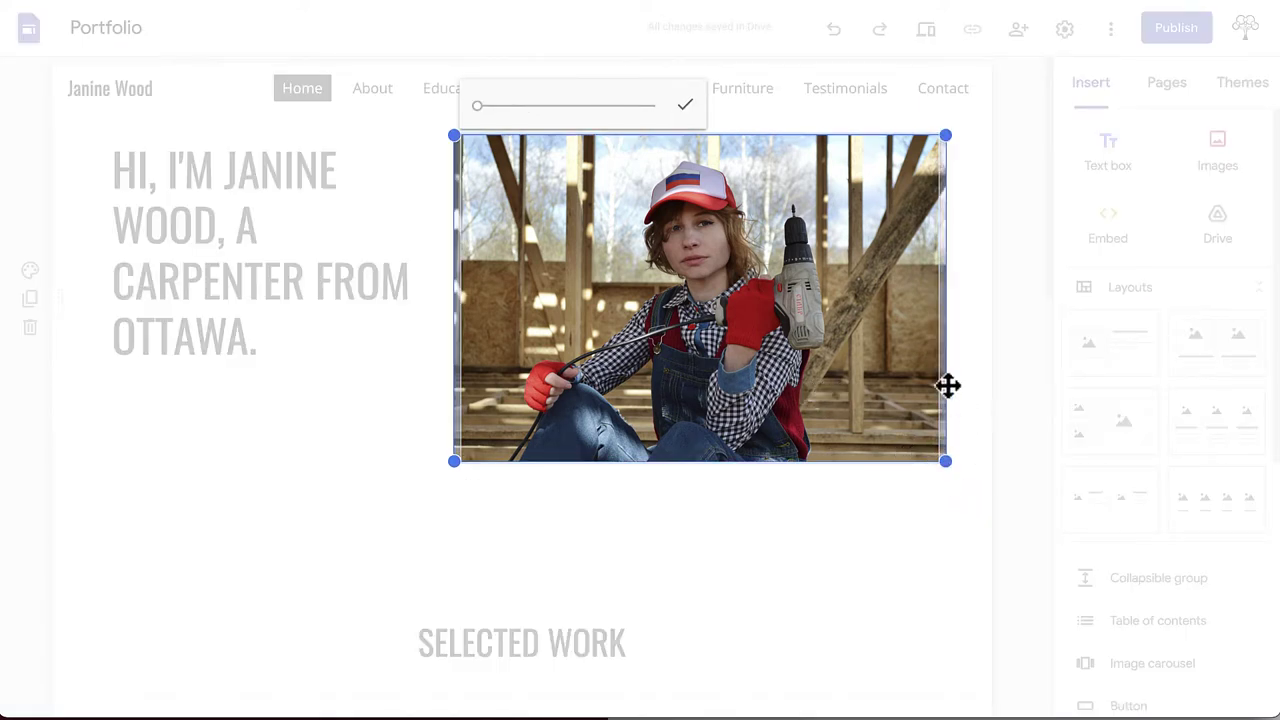
left_click_drag(488, 112, 482, 110)
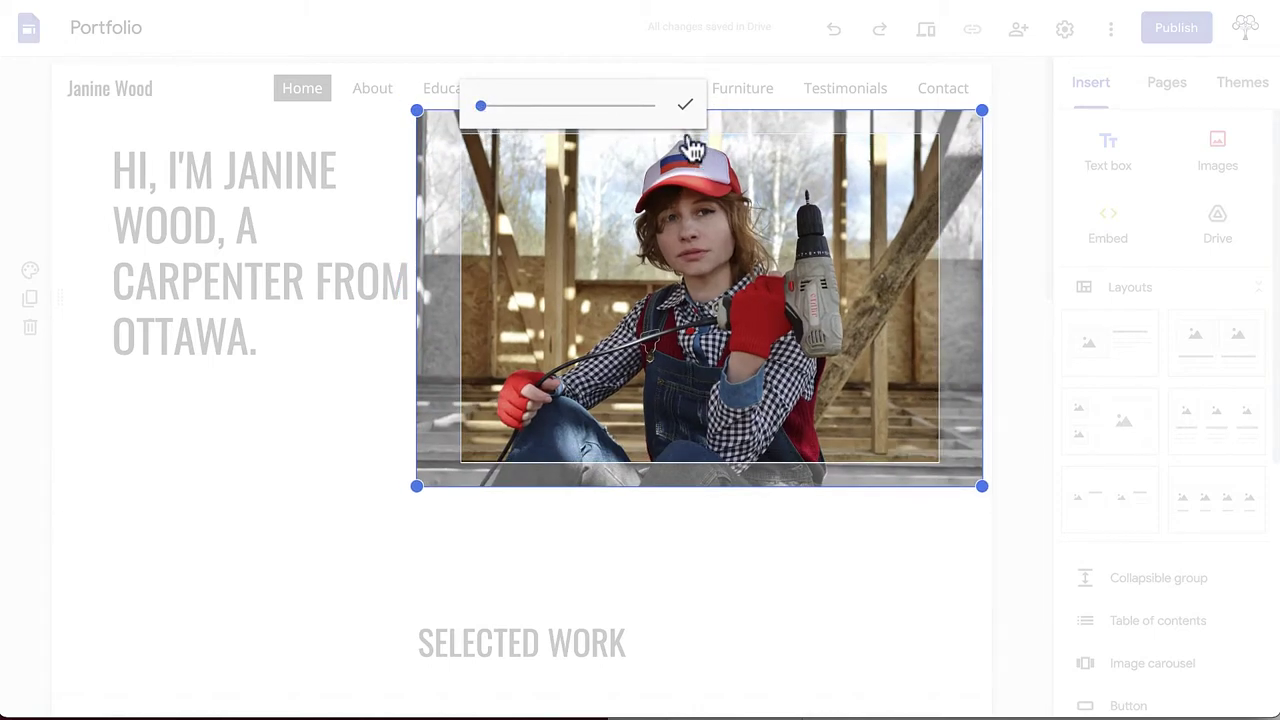
left_click(685, 105)
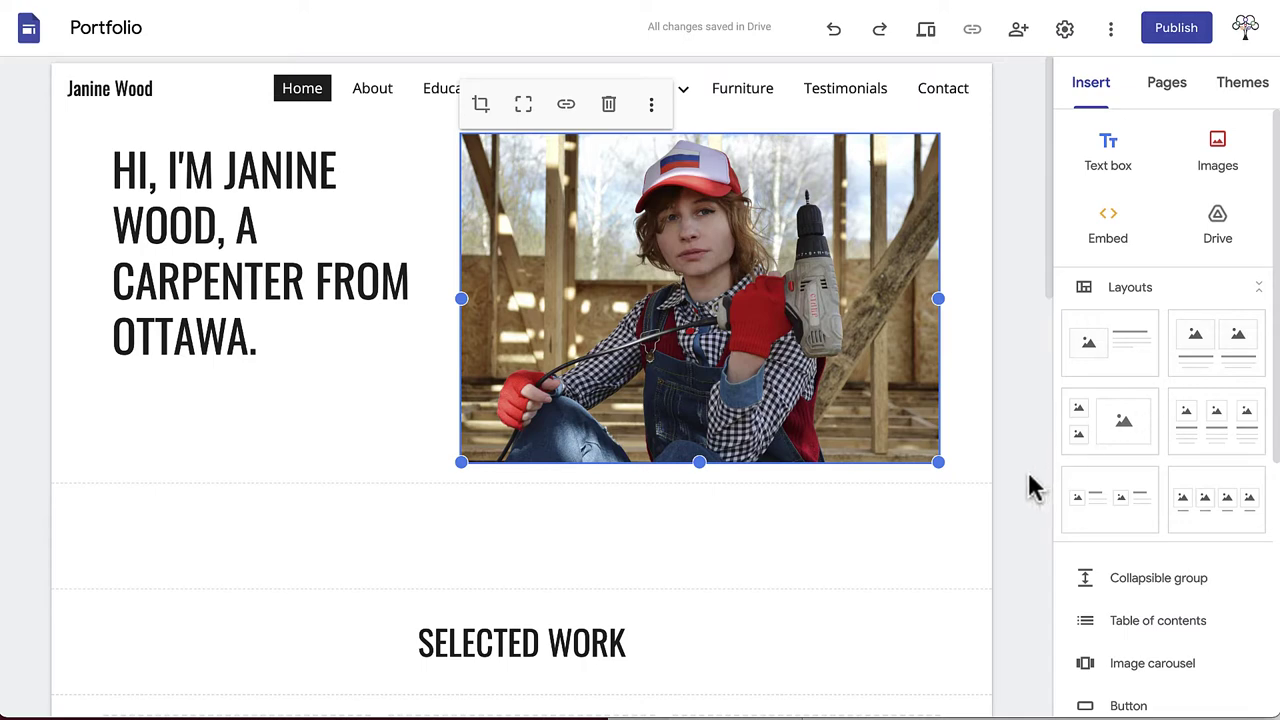
left_click(773, 575)
scroll(774, 578, "down", 5)
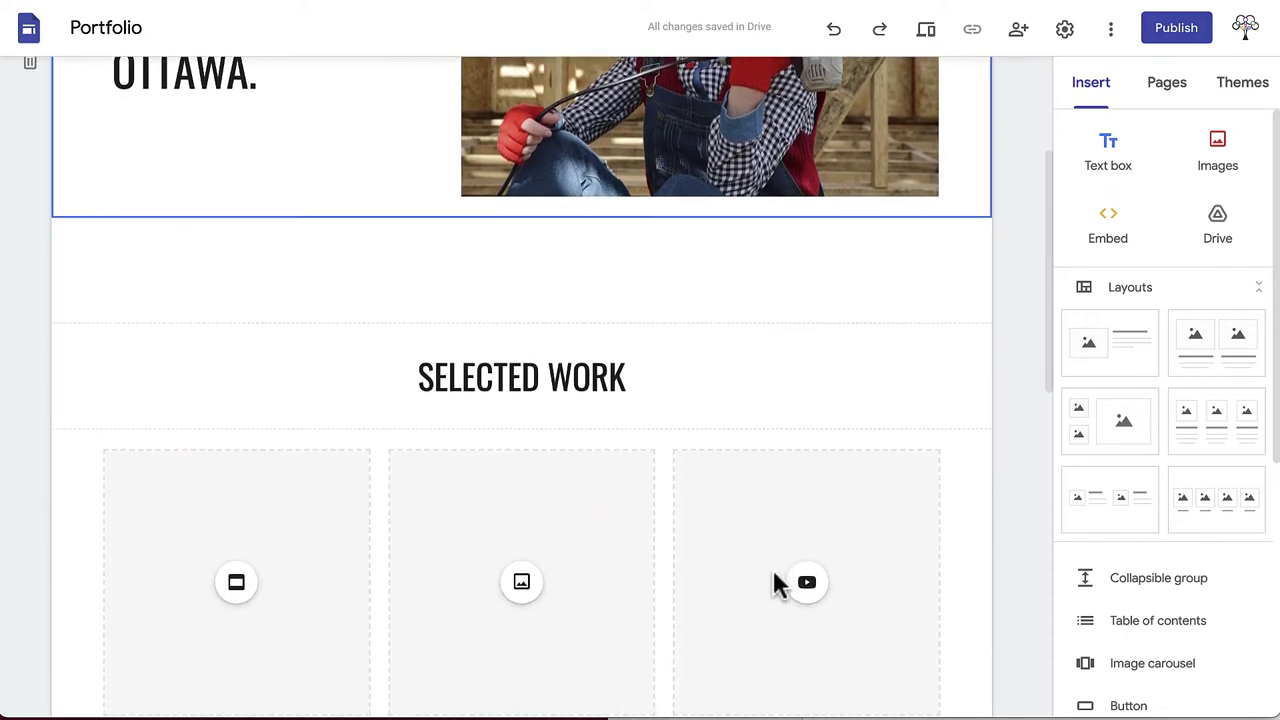
scroll(774, 574, "up", 1)
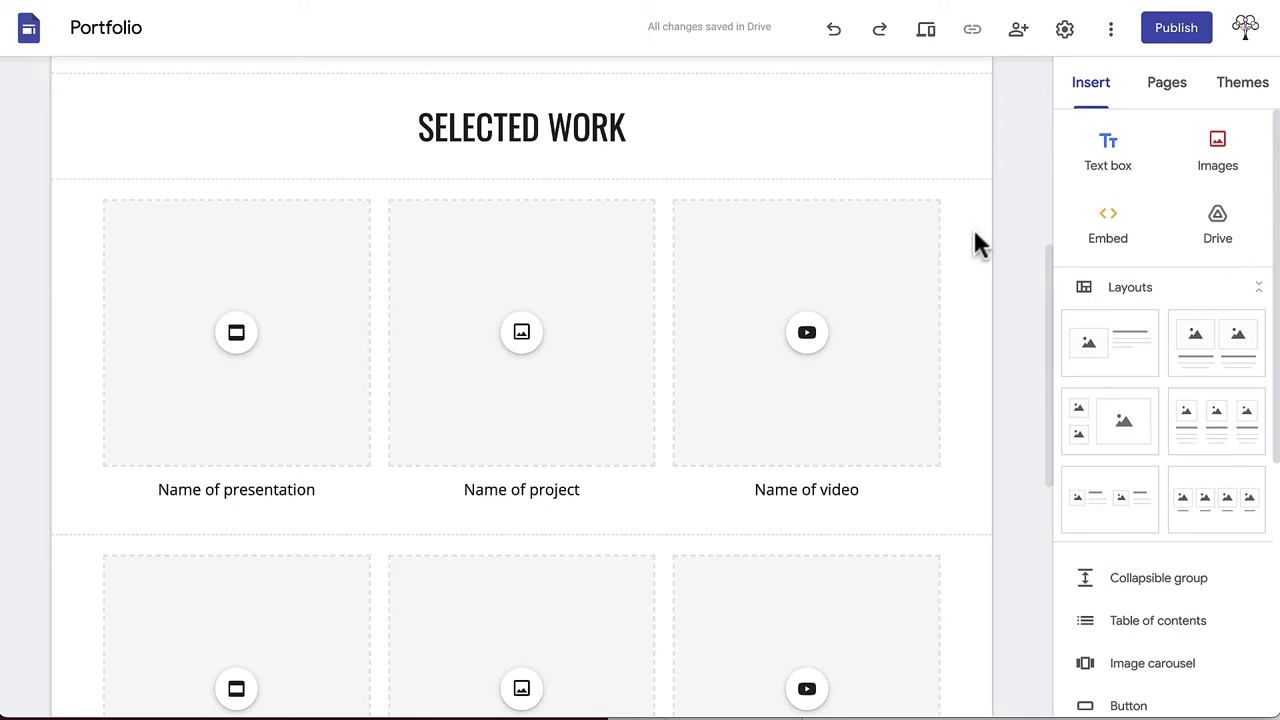
scroll(977, 236, "down", 2)
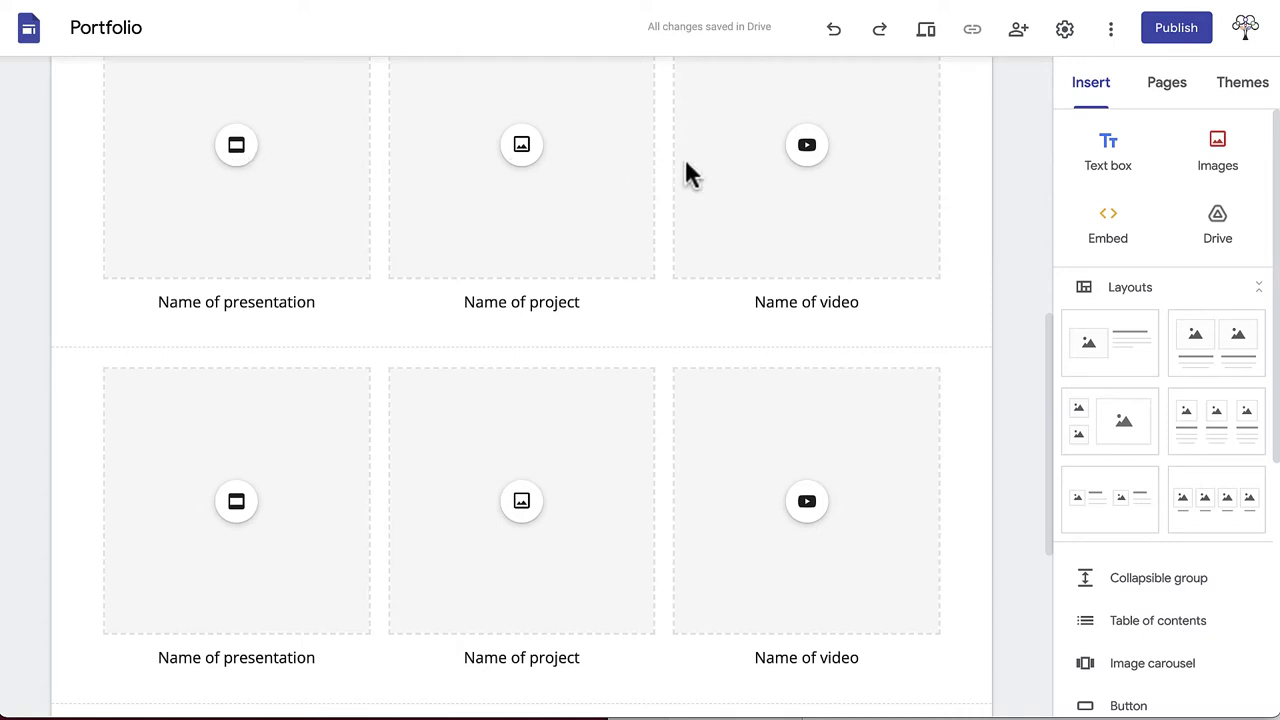
scroll(950, 192, "up", 2)
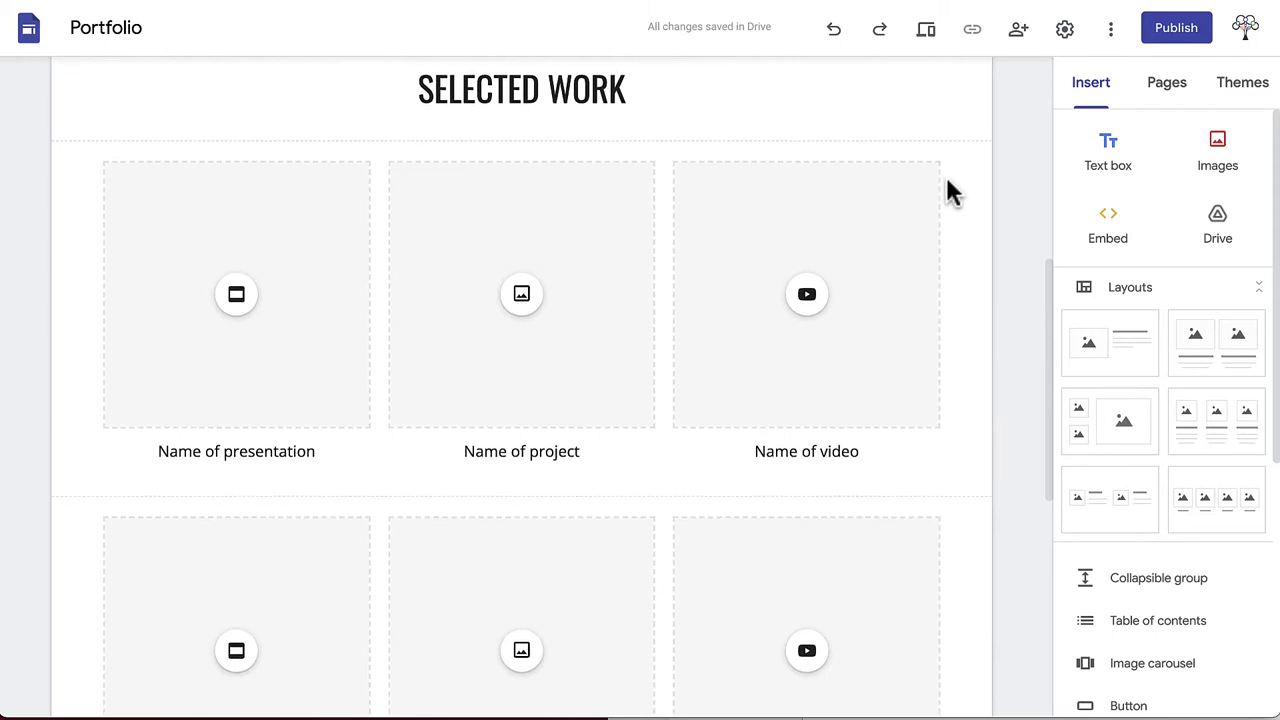
scroll(950, 192, "down", 1)
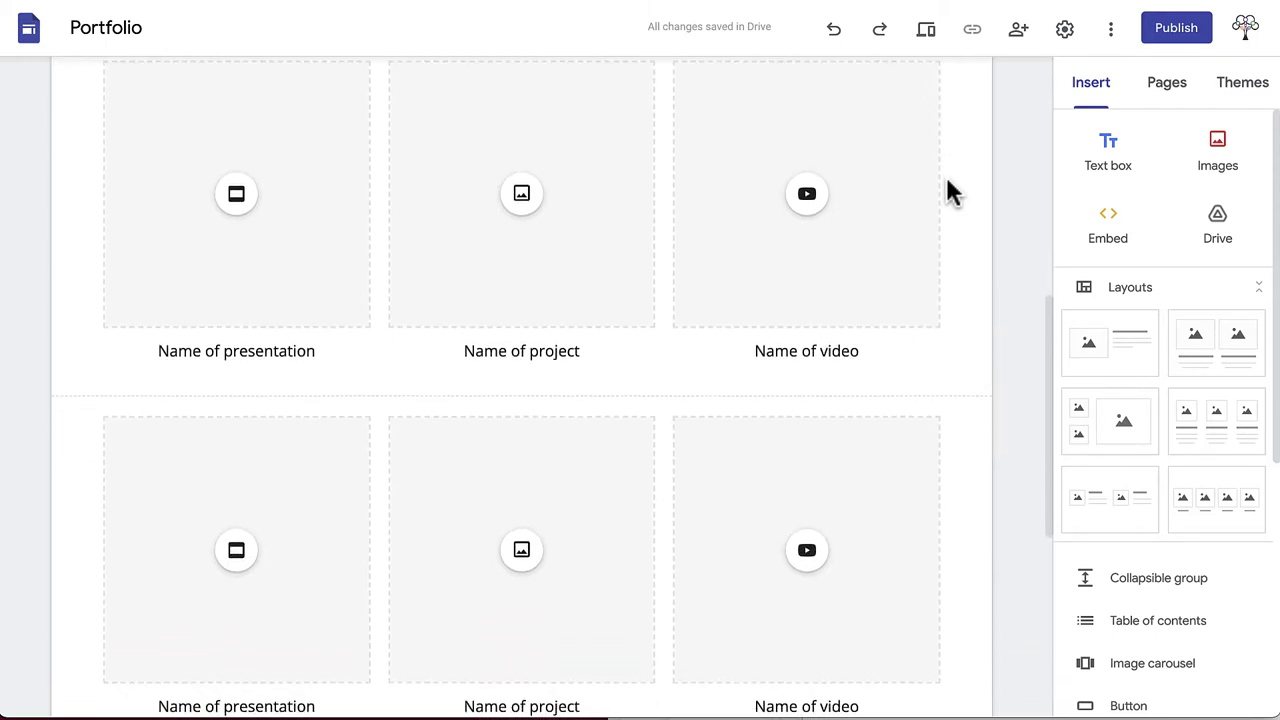
scroll(950, 192, "up", 1)
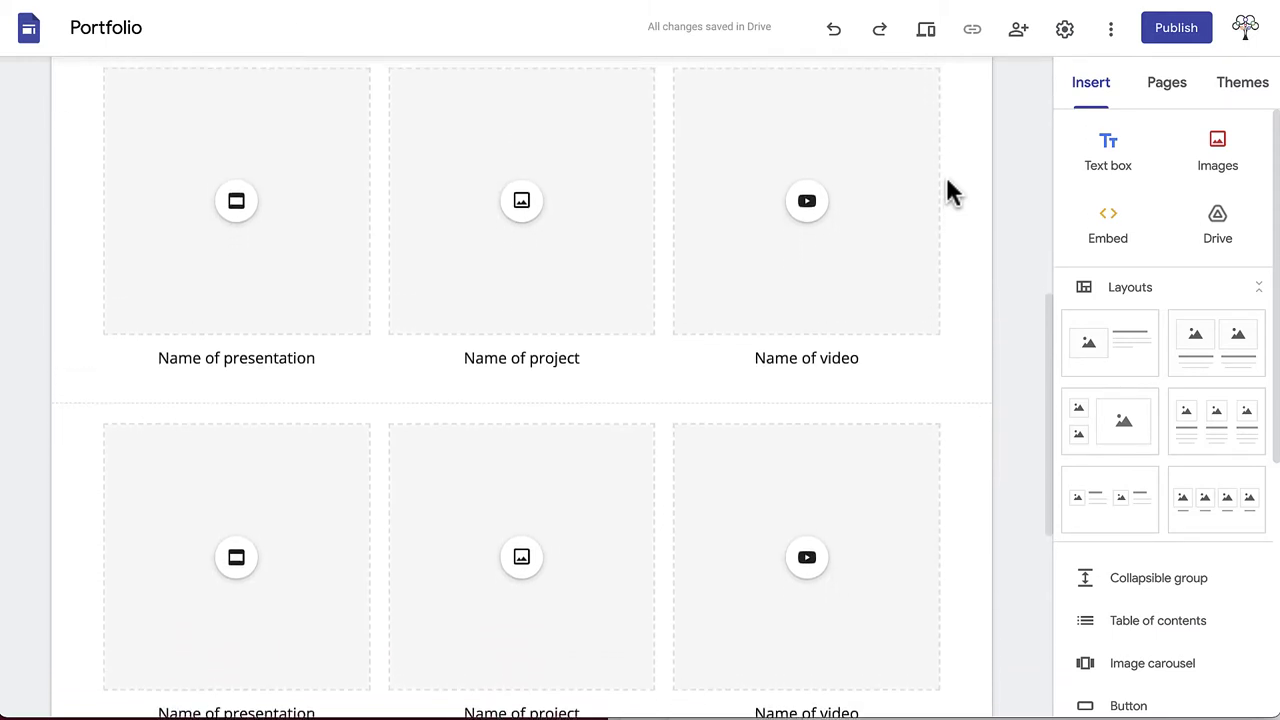
scroll(950, 192, "up", 1)
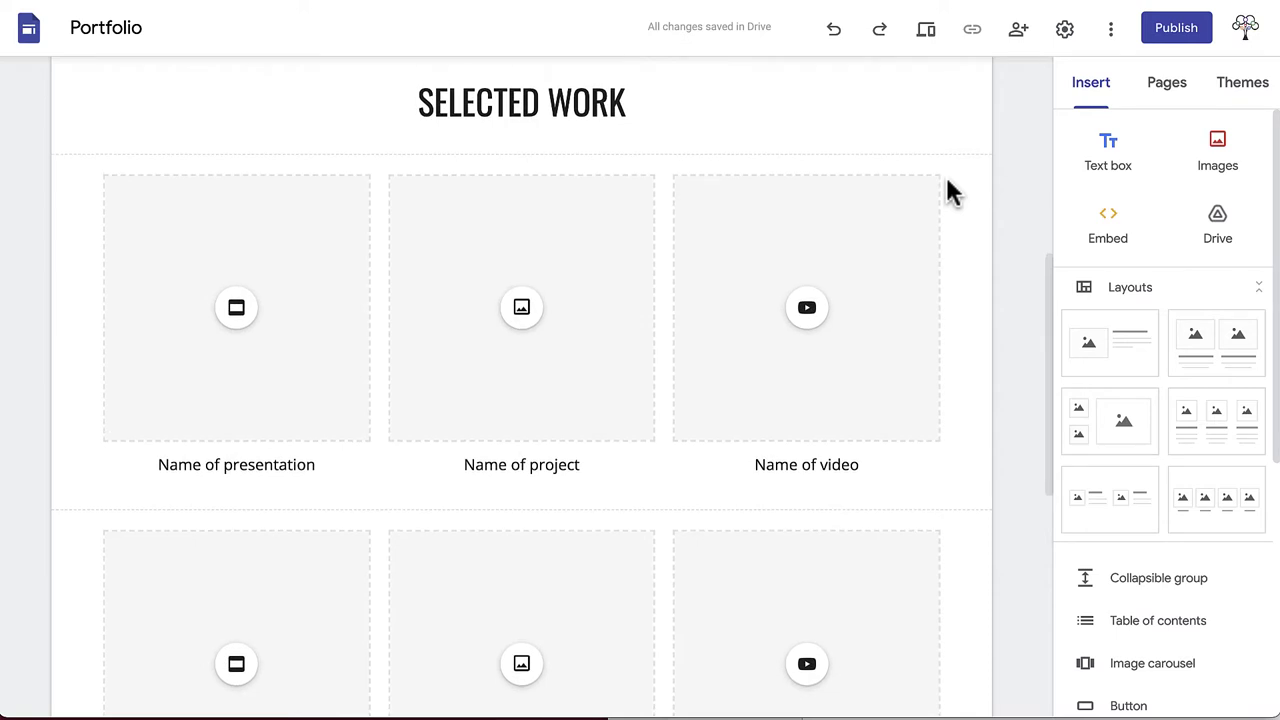
Step: Retitle the SELECTED WORK heading to 'GET TO KNOW ME.'
left_click(634, 101)
left_click_drag(634, 129, 406, 129)
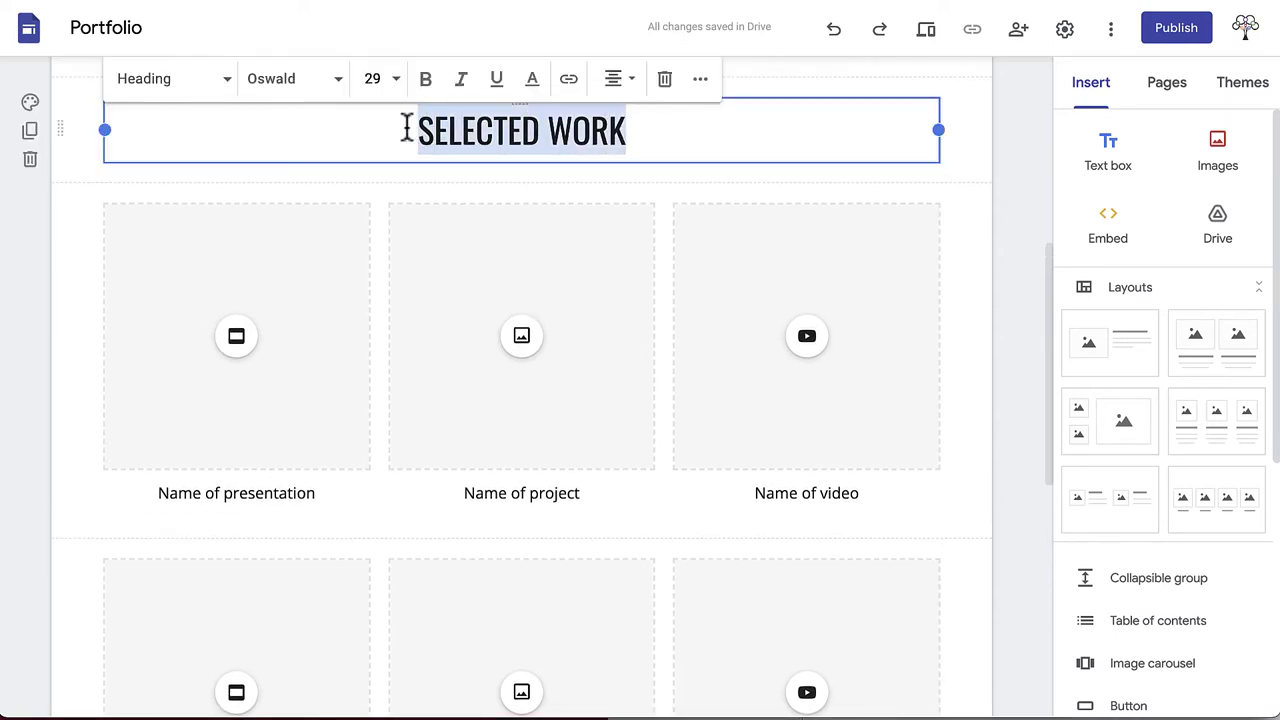
type("GET TO KNOW ME")
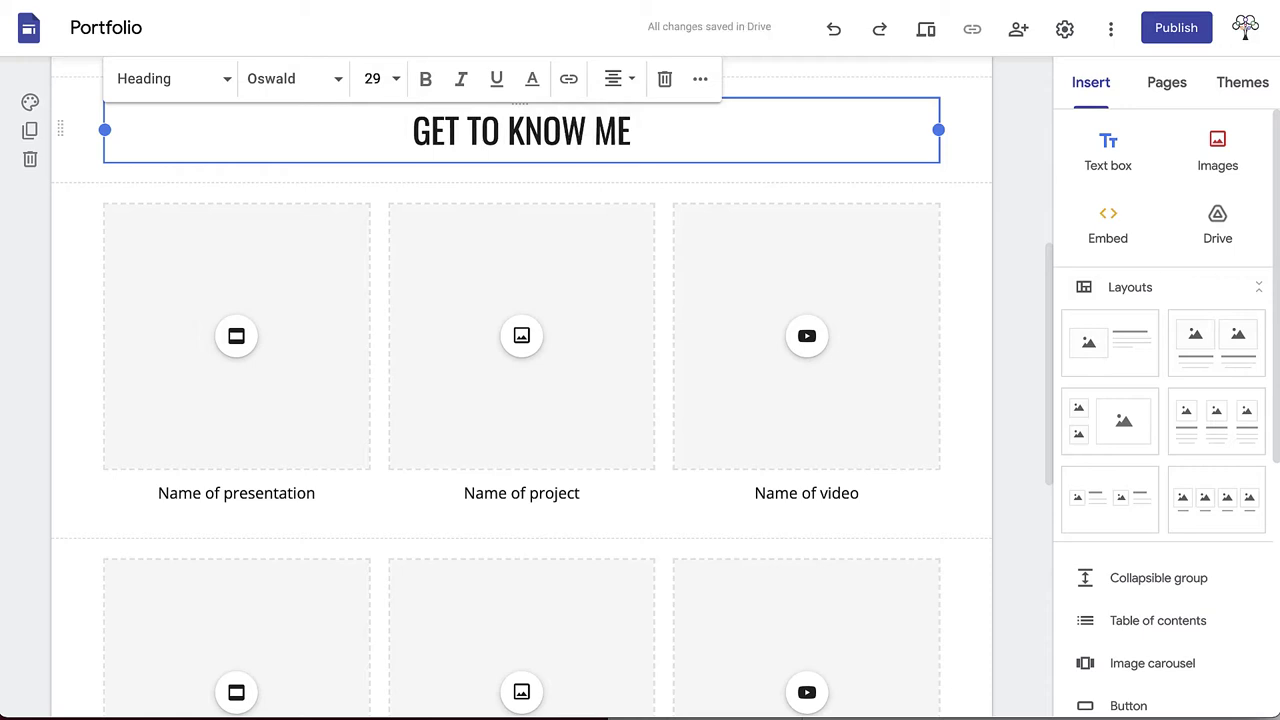
type(".")
Step: Delete the video card in the second row and rearrange the remaining tiles
left_click(763, 569)
key("Delete")
scroll(694, 549, "down", 2)
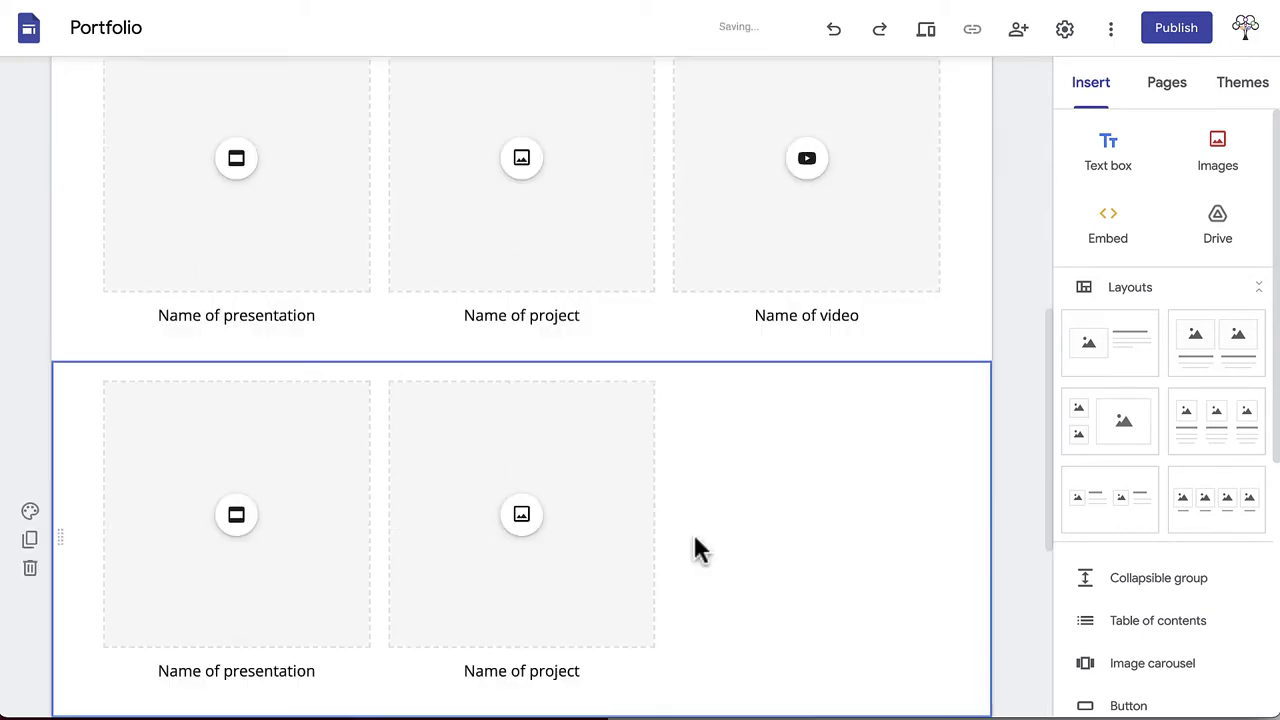
left_click_drag(620, 480, 690, 440)
left_click_drag(300, 450, 400, 440)
scroll(300, 500, "up", 2)
Step: Caption the five tiles About Me, Education & Experience, Projects, Testimonials and Contact
triple_click(300, 490)
type("About Me")
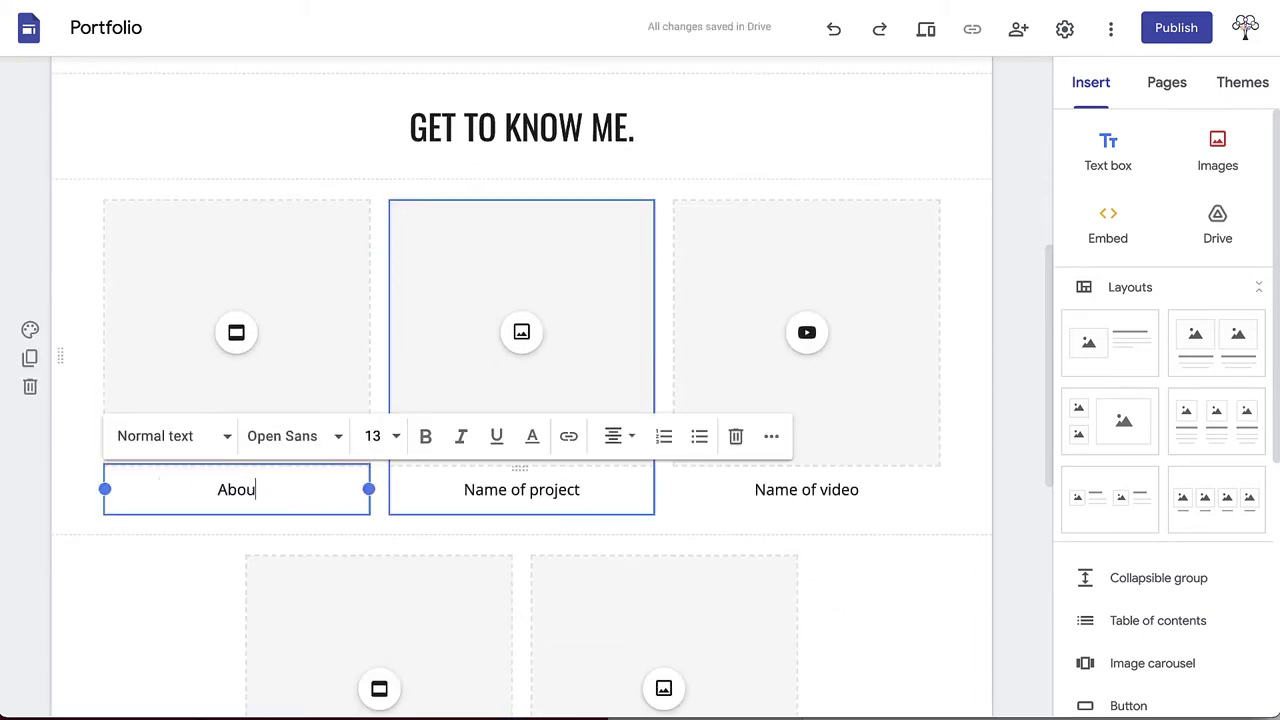
triple_click(477, 489)
type("Education & Experience")
triple_click(806, 490)
type("Projects")
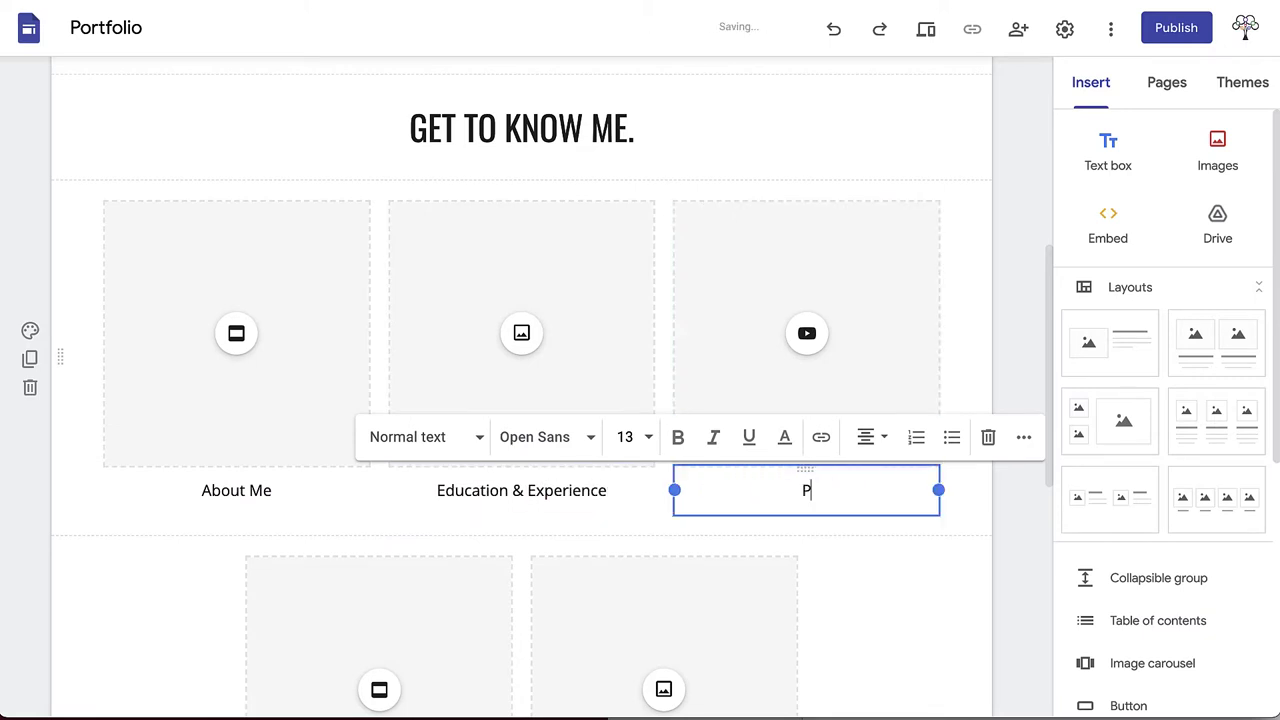
scroll(820, 563, "down", 4)
triple_click(281, 418)
type("Testimonials")
triple_click(664, 418)
type("Contact")
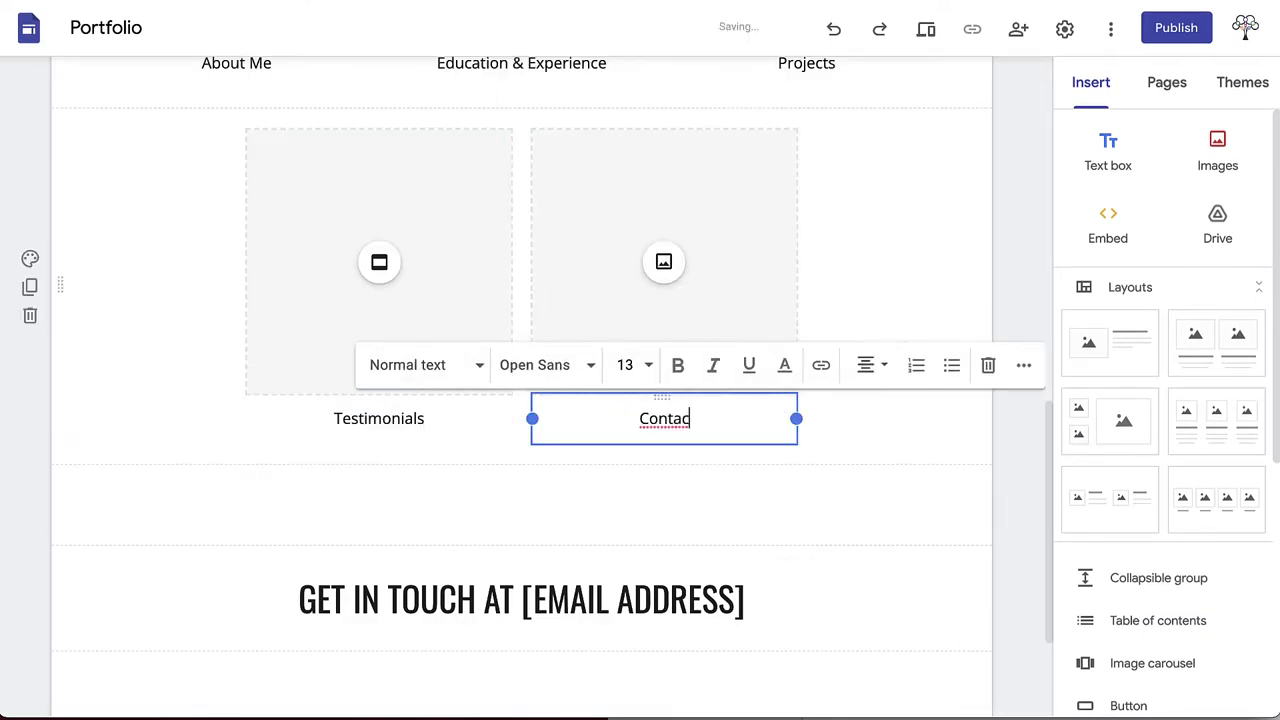
scroll(664, 500, "up", 3)
left_click(664, 490)
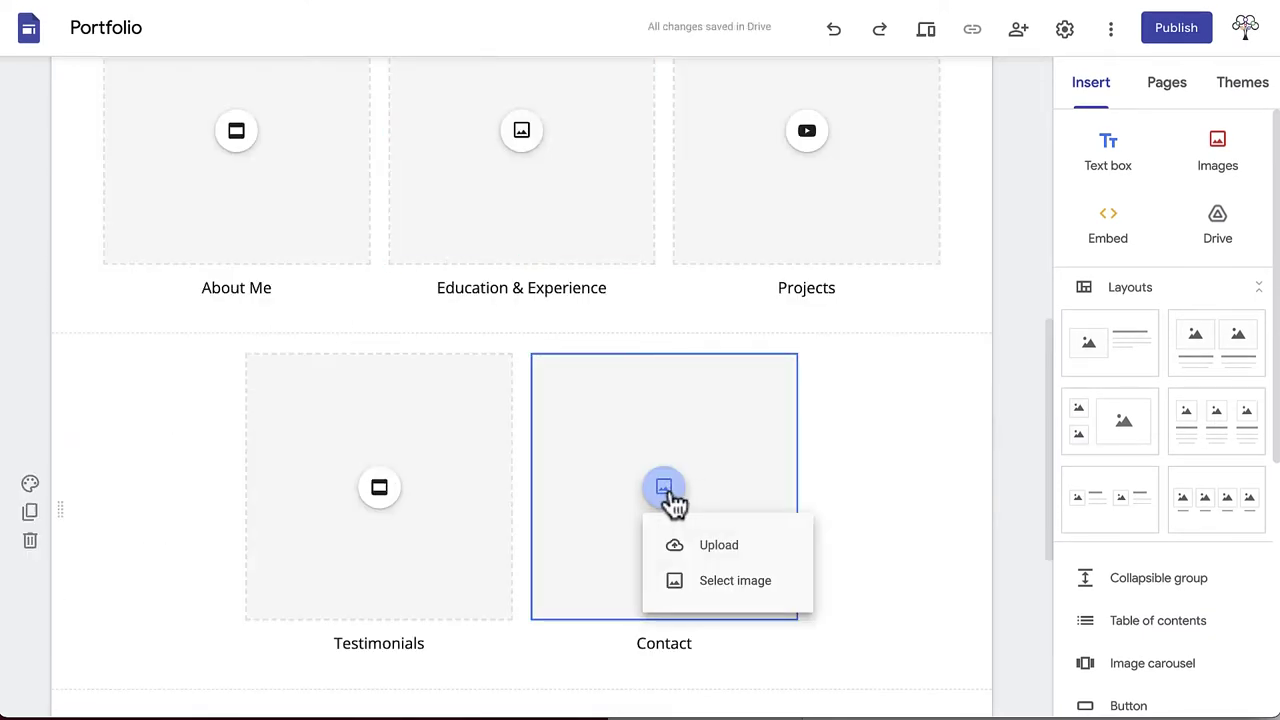
Step: Upload contact.jpg into the Contact tile and crop it so her face shows
left_click(710, 548)
left_click(481, 195)
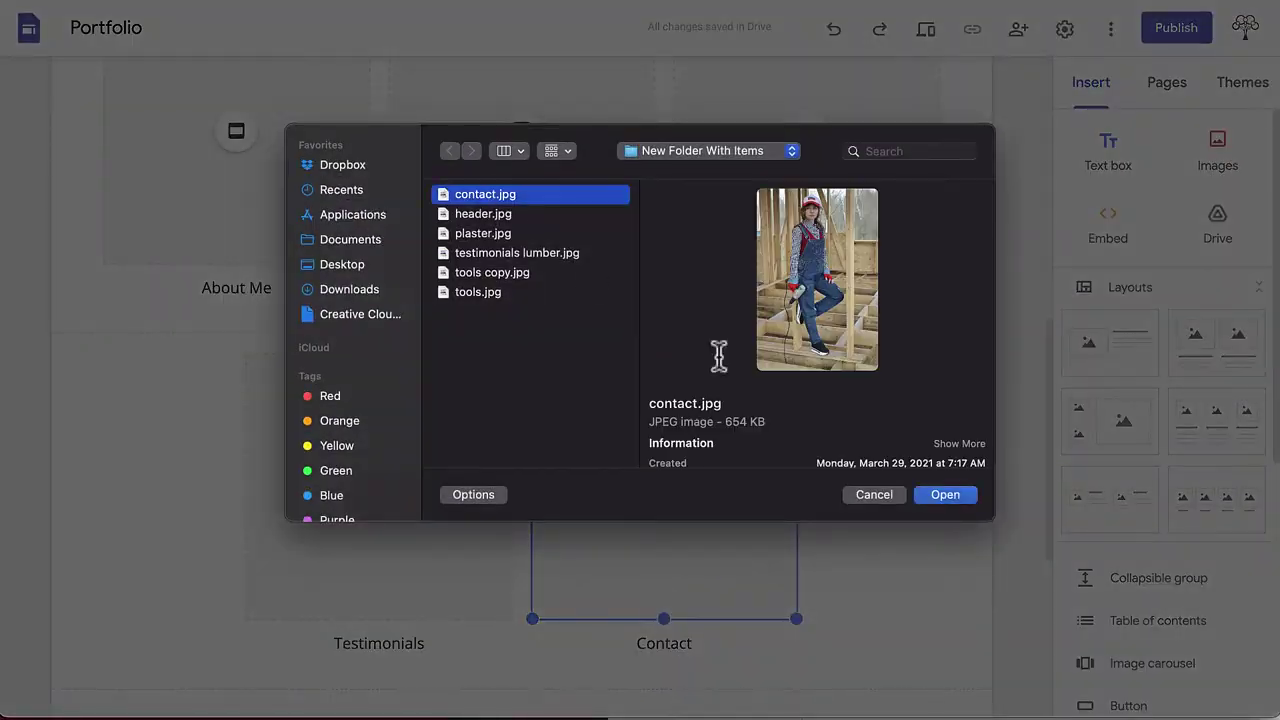
left_click(937, 501)
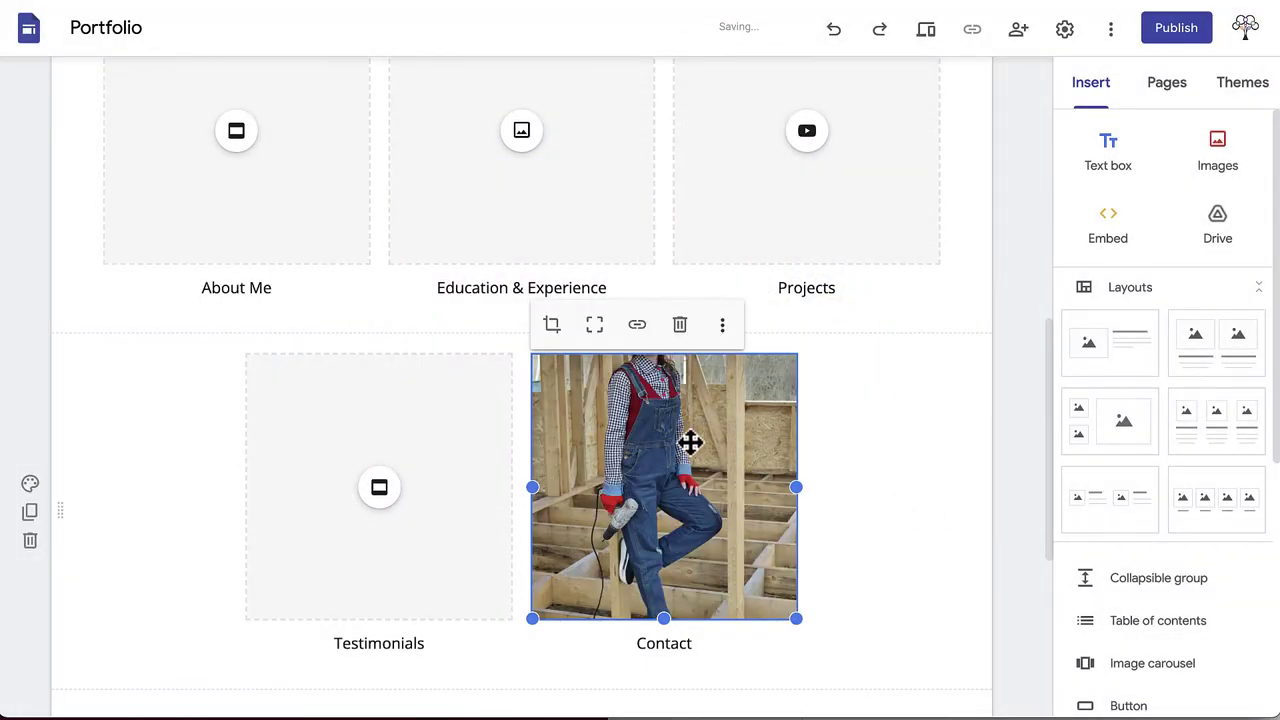
double_click(690, 443)
left_click_drag(683, 432, 683, 497)
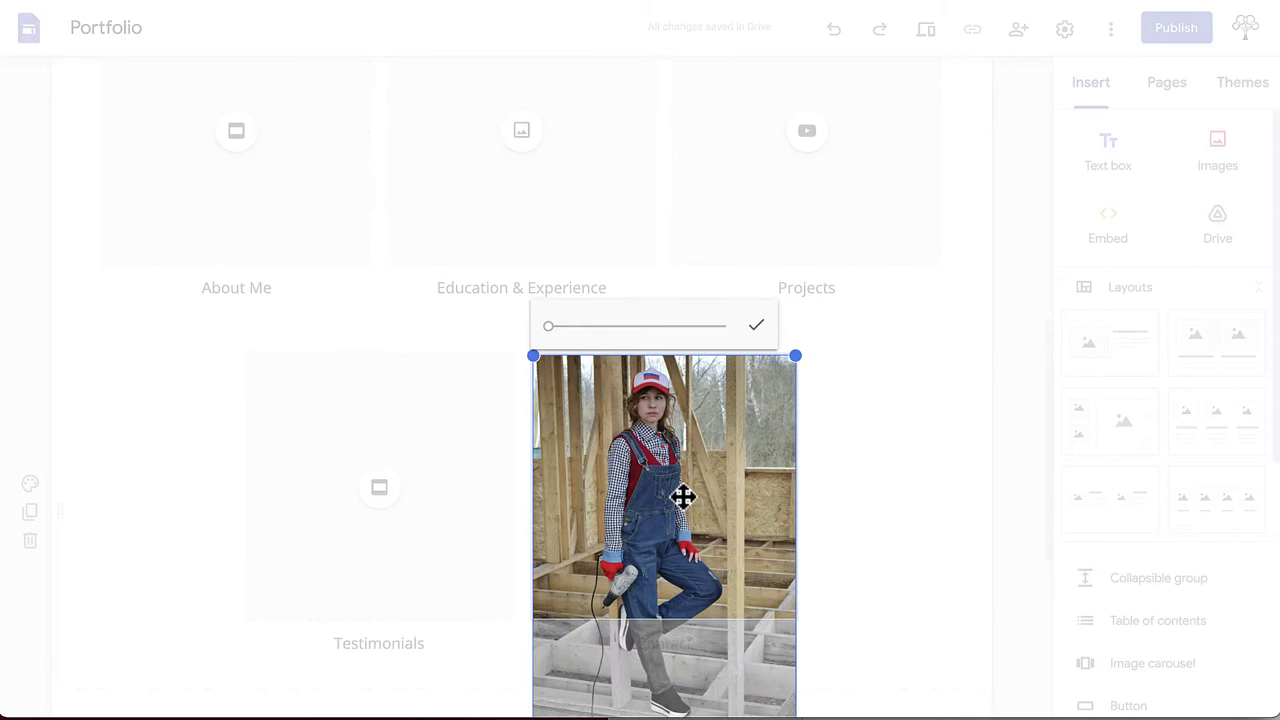
left_click(755, 330)
Step: Set the About Me placeholder's allowed content type to Any content
scroll(857, 414, "up", 2)
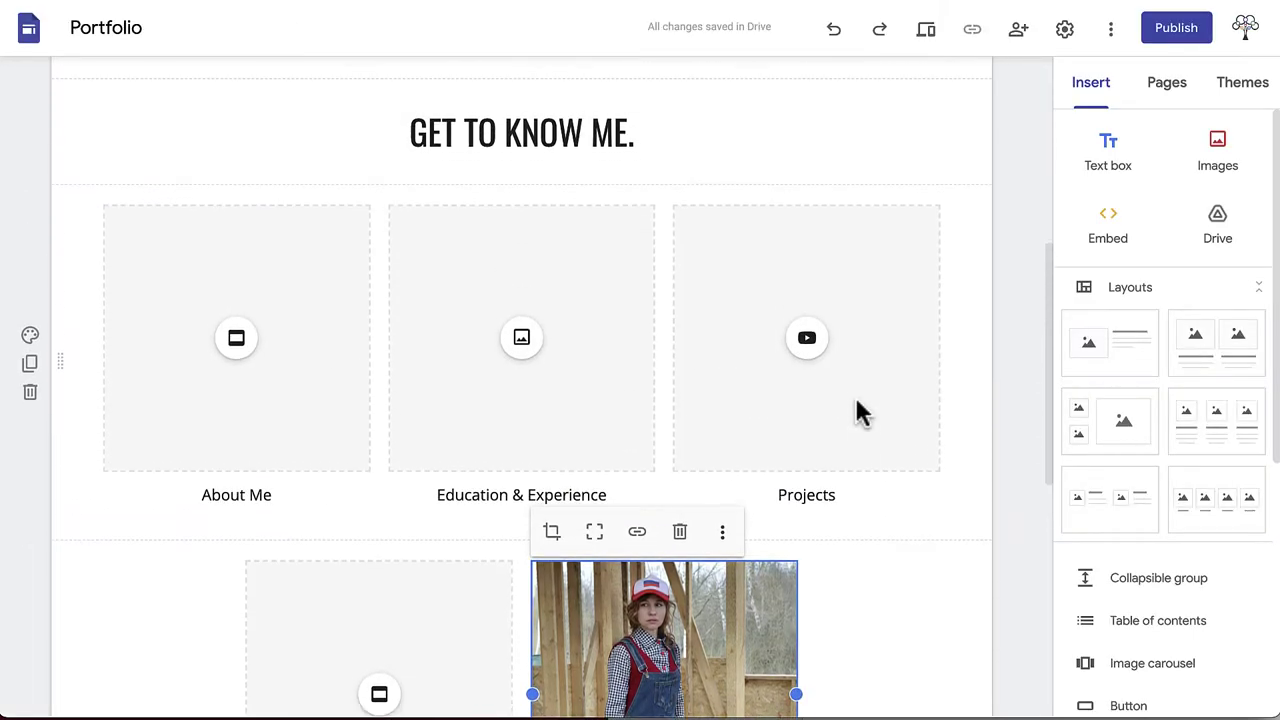
left_click(367, 285)
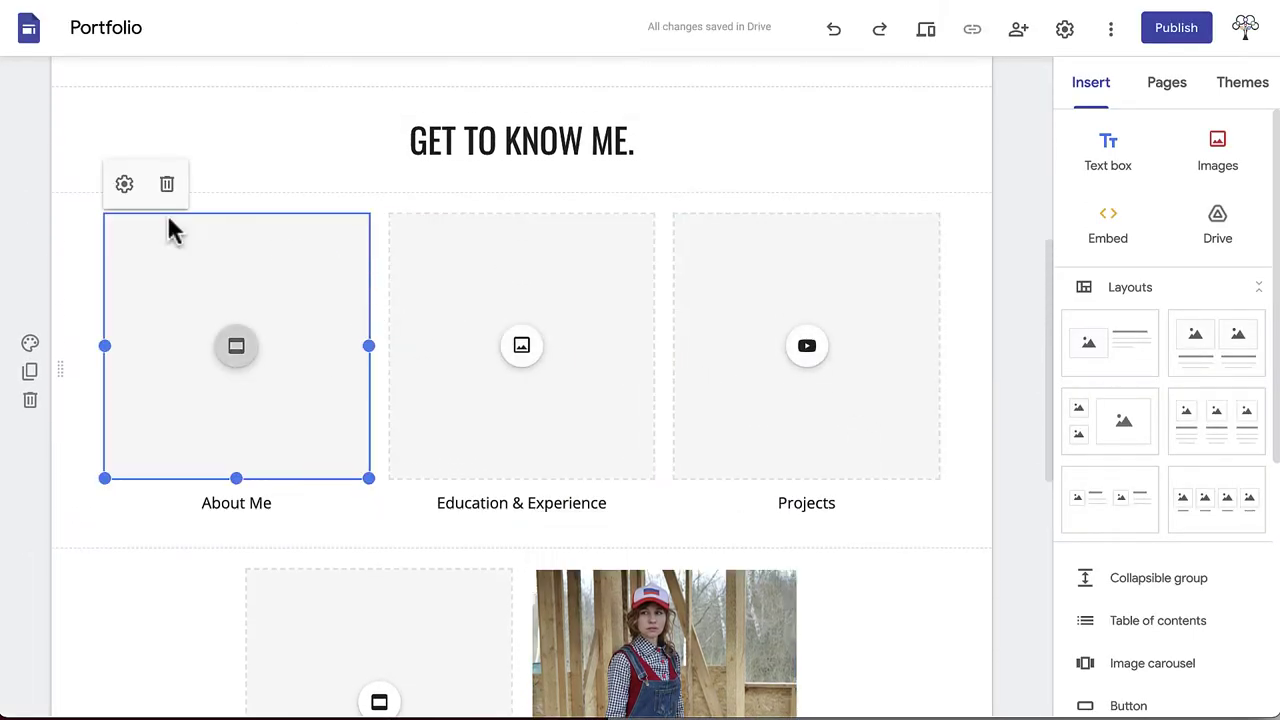
left_click(124, 188)
left_click(780, 392)
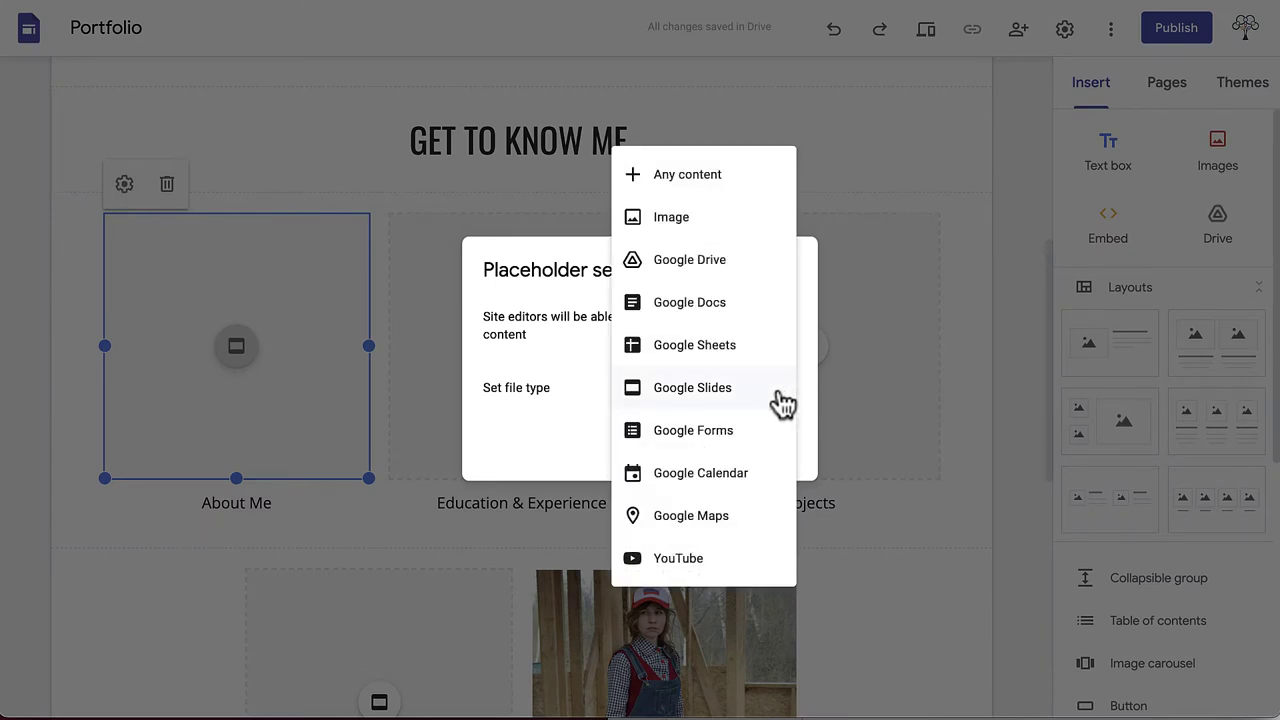
left_click(690, 180)
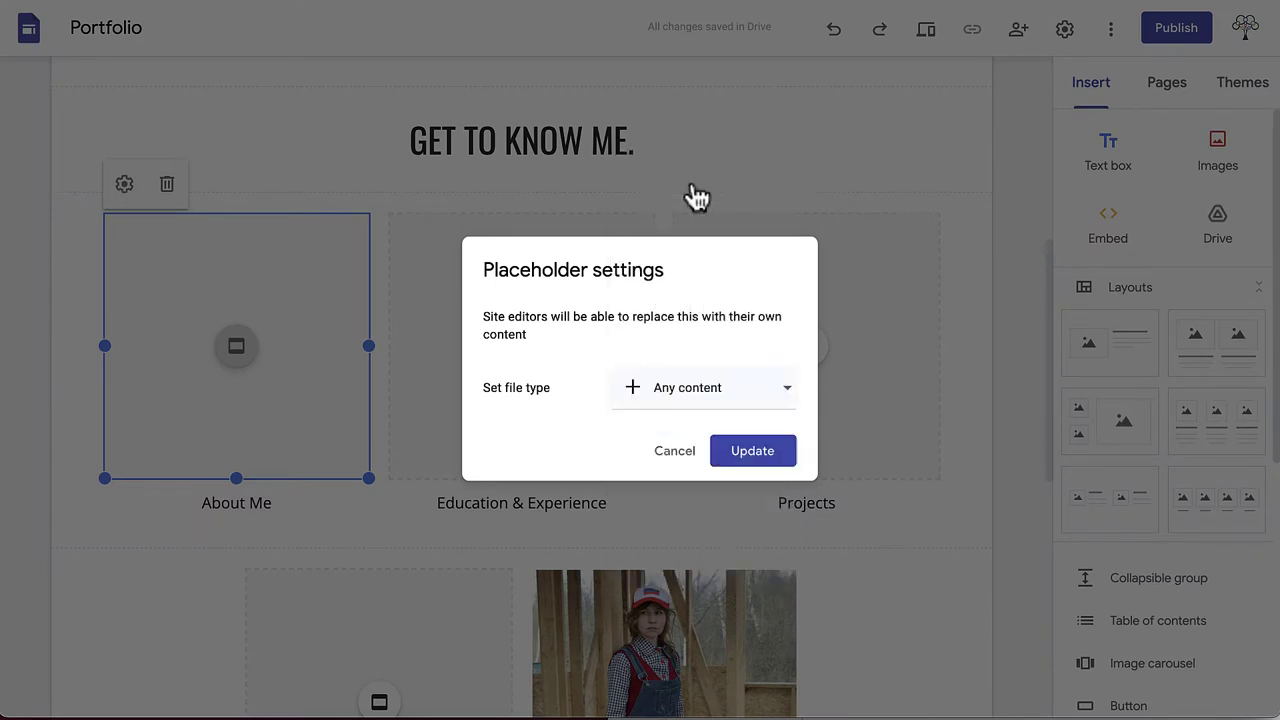
left_click(748, 445)
Step: Insert the tools image into About Me and the lumber image into Testimonials
left_click(286, 320)
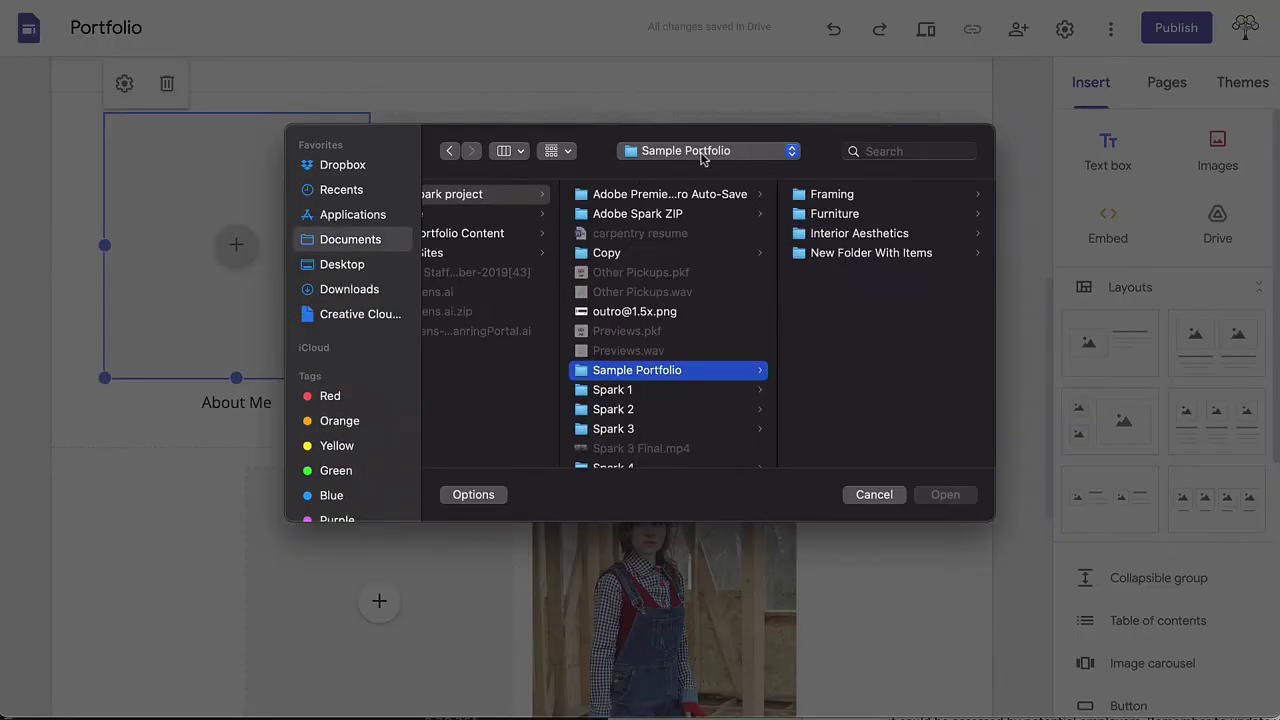
left_click(848, 266)
double_click(848, 272)
left_click(586, 386)
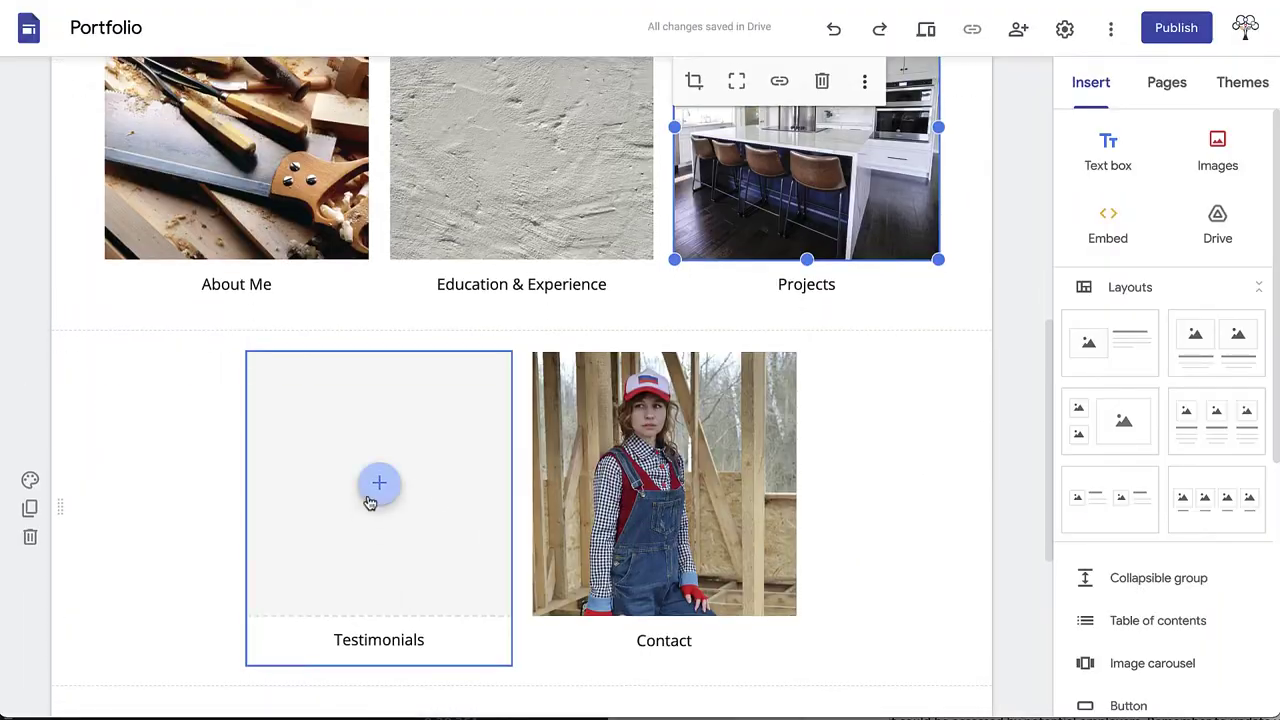
left_click(379, 484)
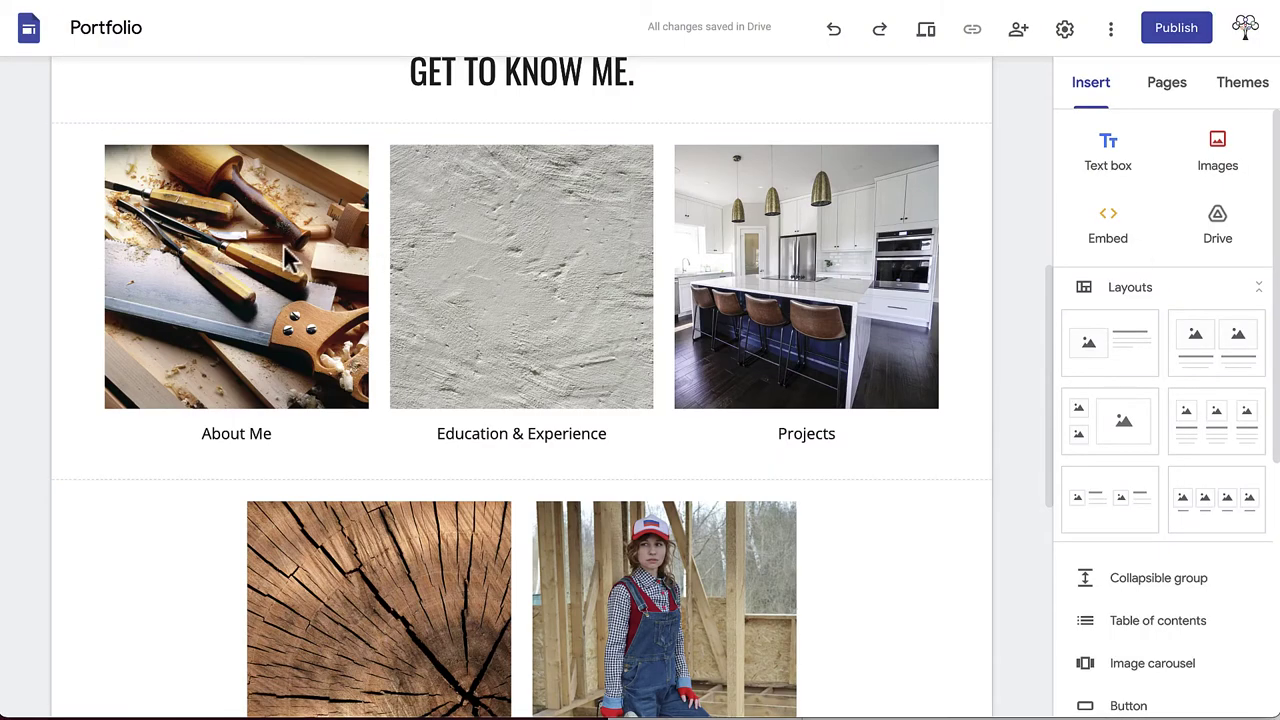
Step: Link the About Me, Education & Experience and Projects images to their matching pages
left_click(290, 258)
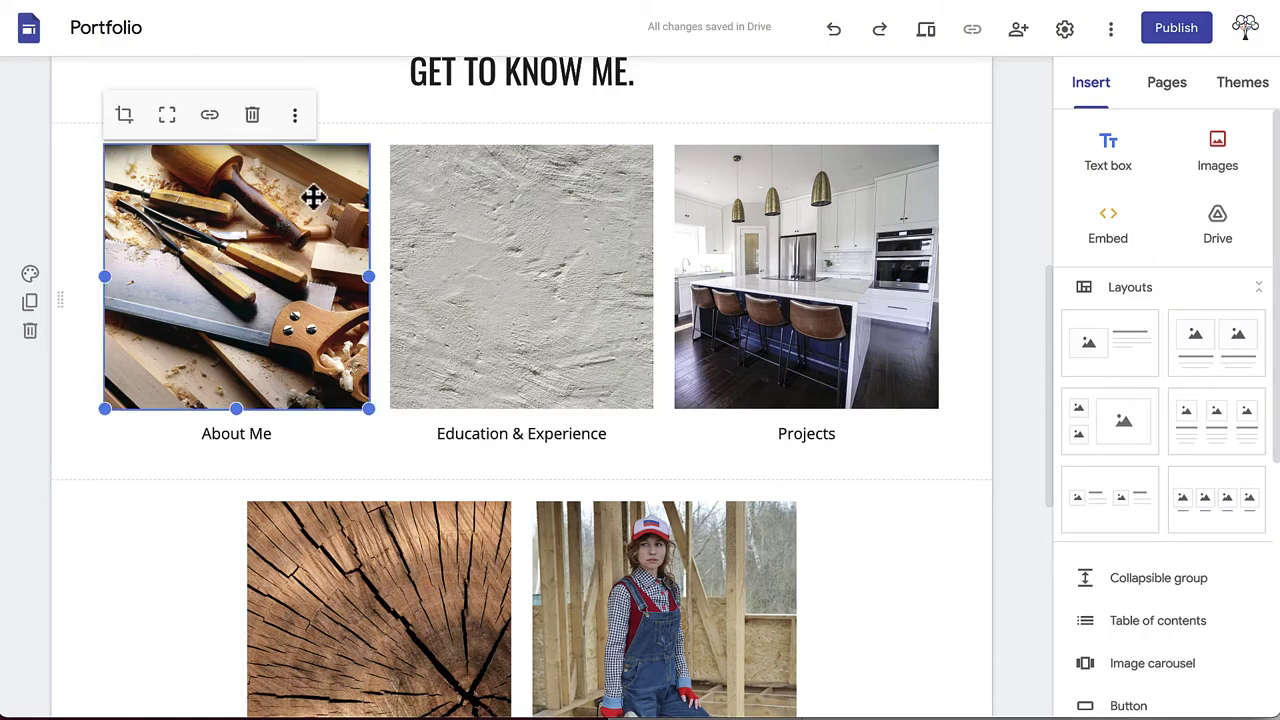
left_click(209, 129)
left_click(286, 184)
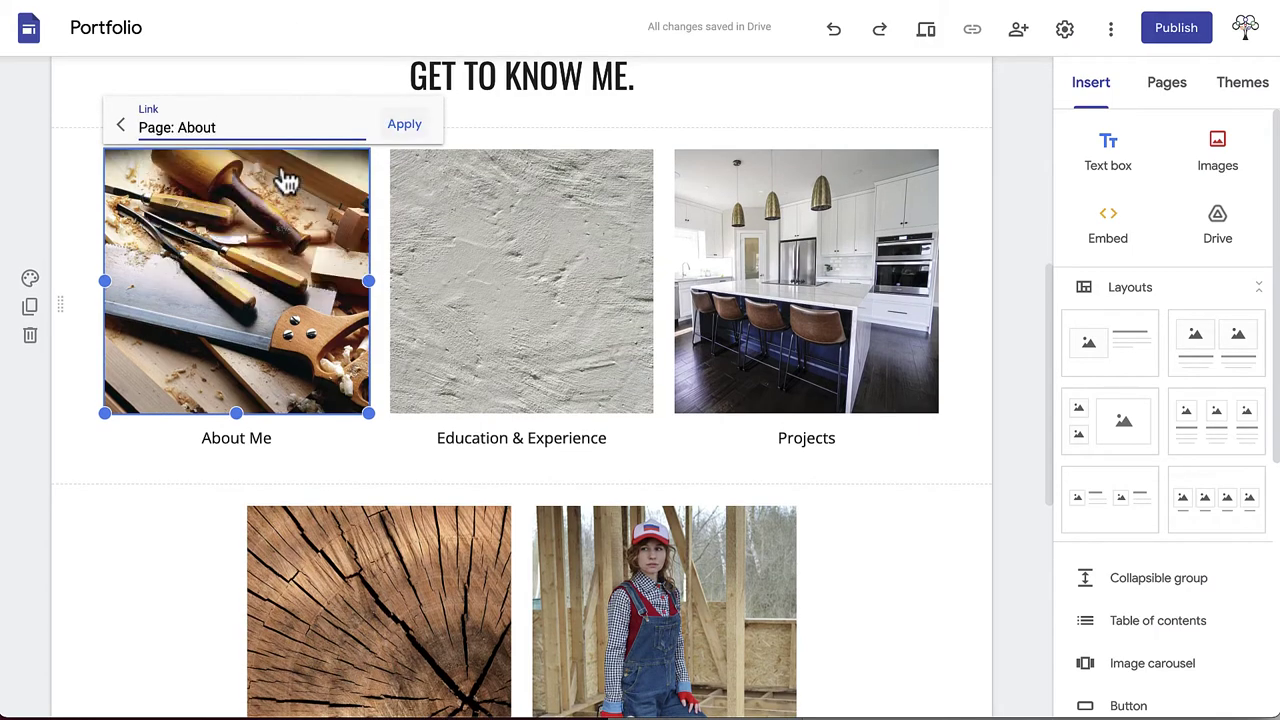
left_click(500, 200)
left_click(494, 120)
left_click(527, 230)
left_click(808, 277)
left_click(774, 120)
left_click(773, 273)
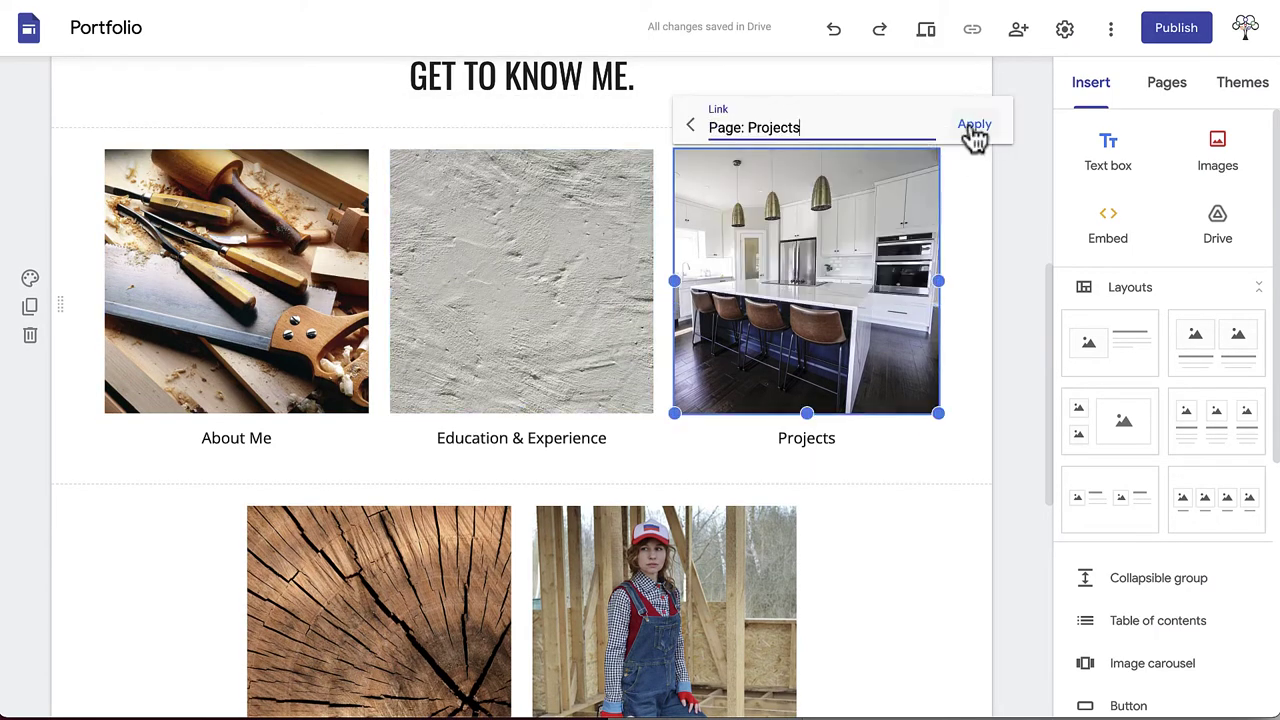
left_click(969, 124)
Step: Link the Testimonials and Contact images to the Testimonials and Contact pages
scroll(600, 350, "down", 2)
left_click(417, 449)
left_click(352, 318)
left_click(372, 468)
left_click(546, 320)
left_click(560, 360)
left_click(637, 316)
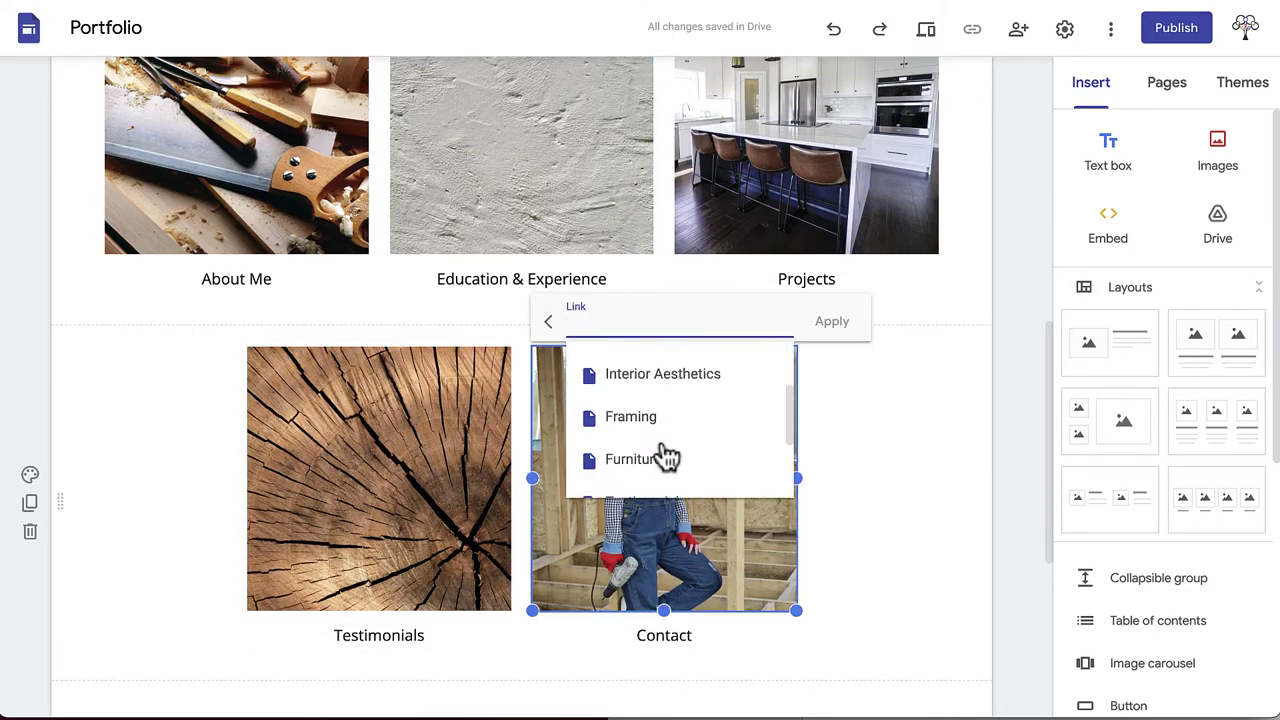
scroll(663, 457, "down", 2)
left_click(650, 440)
left_click(828, 320)
left_click(946, 431)
scroll(946, 431, "down", 3)
scroll(943, 431, "down", 1)
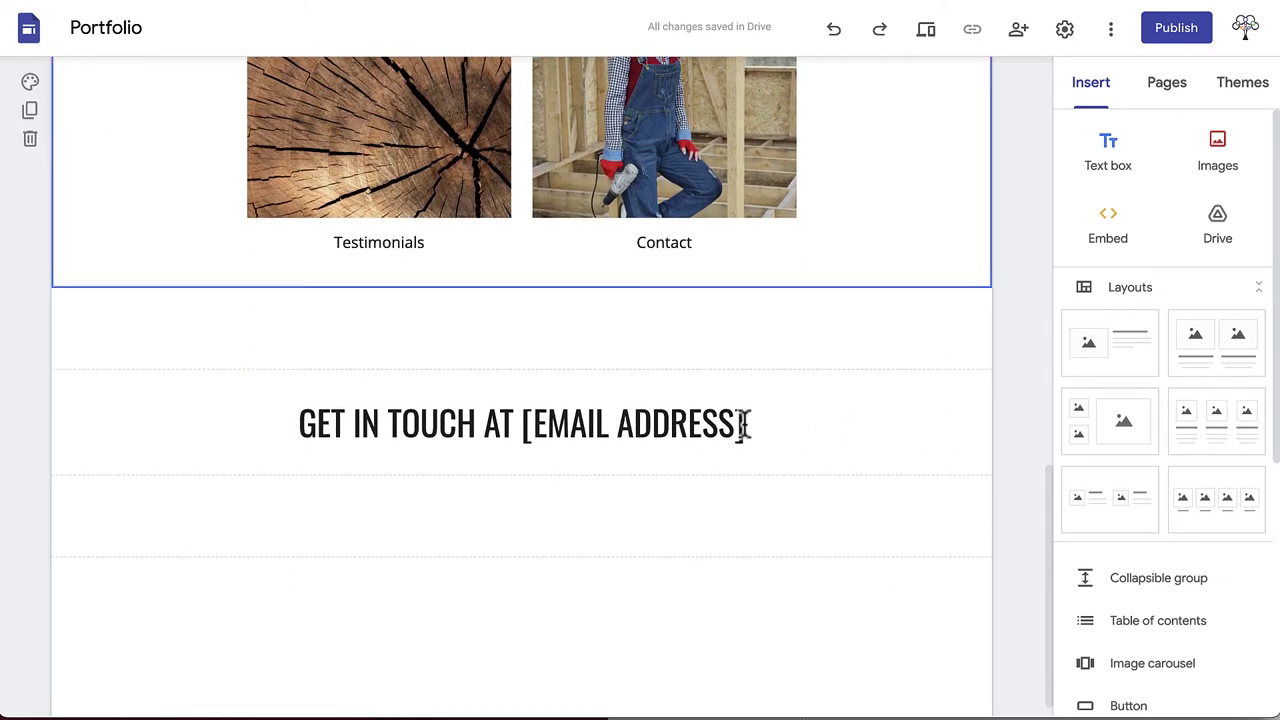
Step: Replace [EMAIL ADDRESS] with the owner's email and give the section the red Style 3
left_click_drag(748, 425, 520, 425)
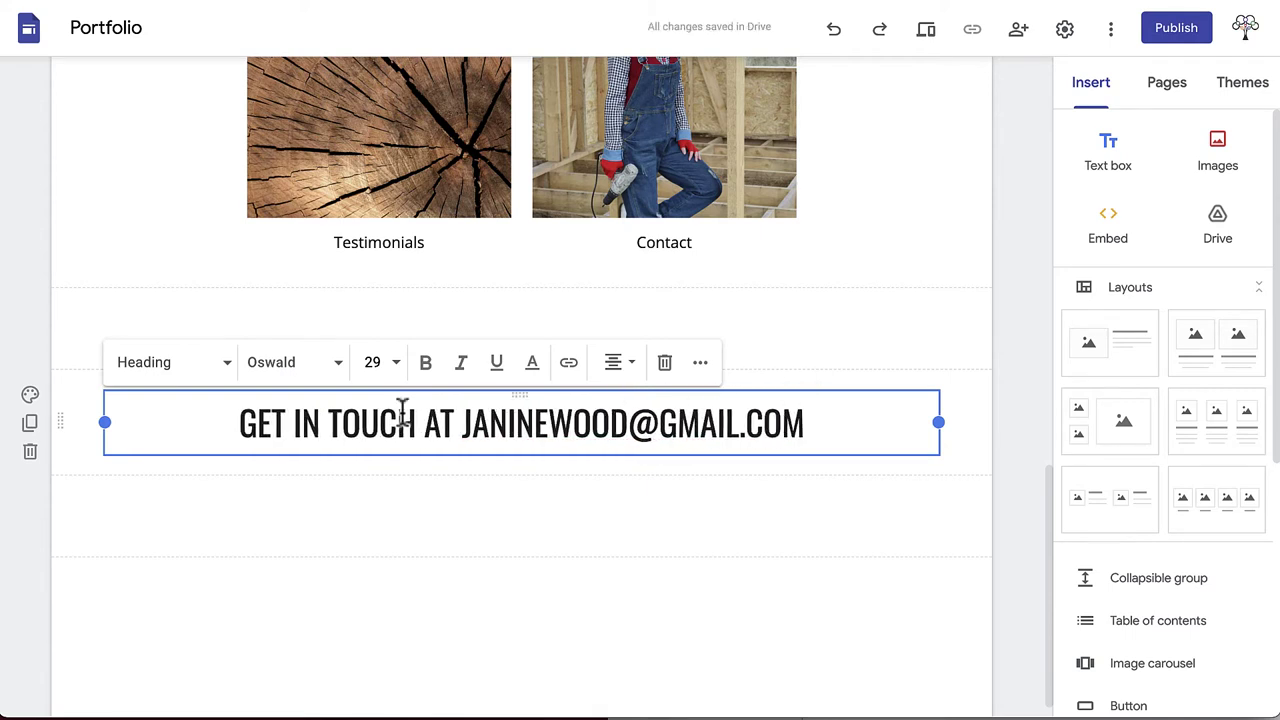
left_click(30, 394)
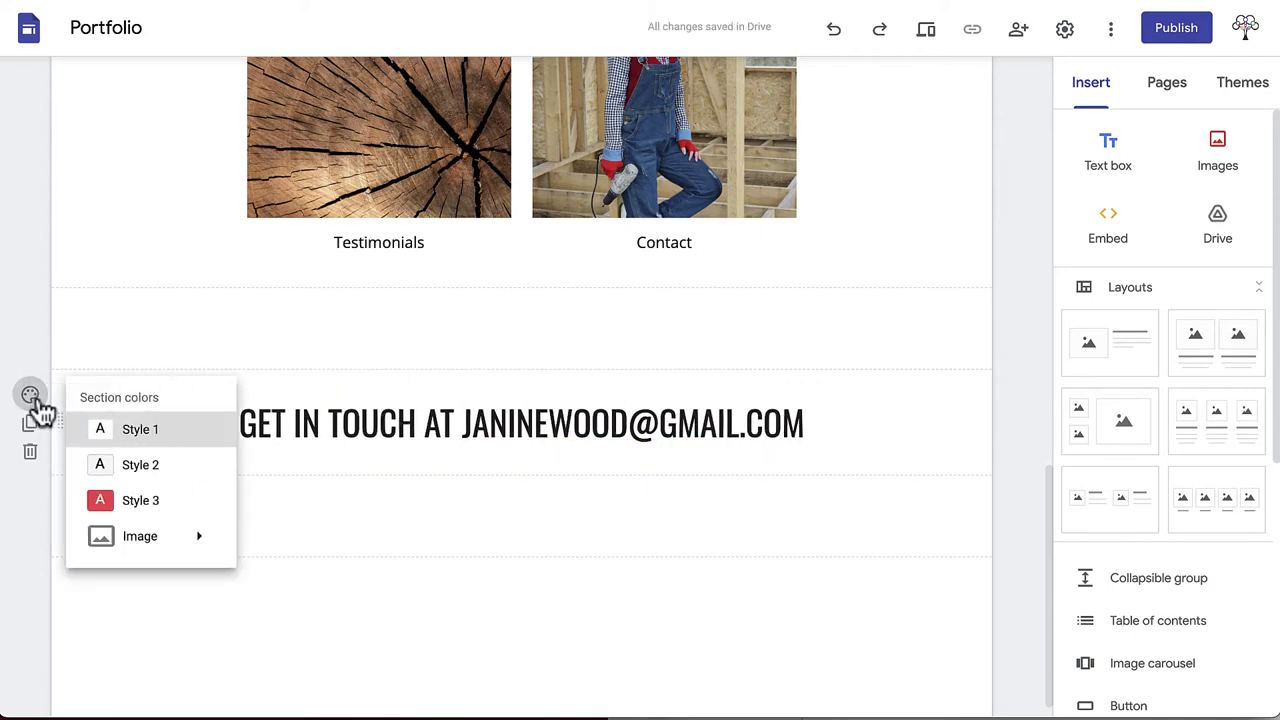
left_click(108, 500)
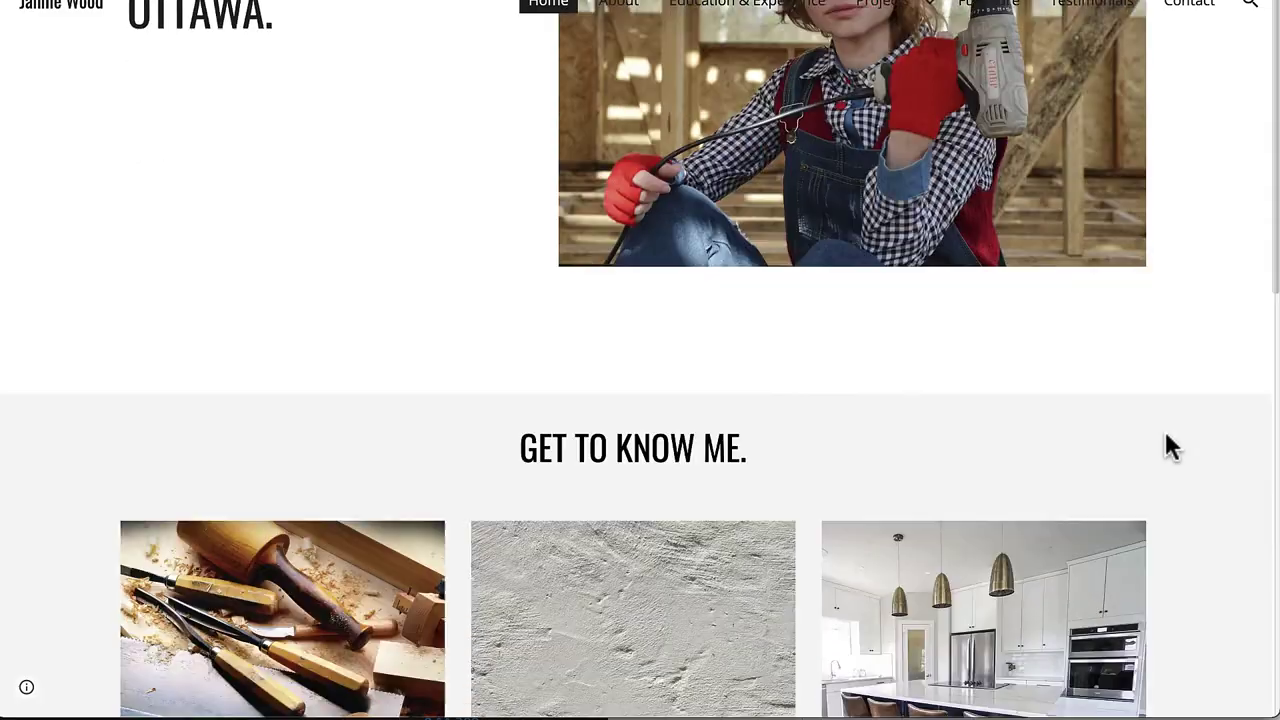
scroll(1167, 437, "down", 5)
scroll(1168, 446, "down", 2)
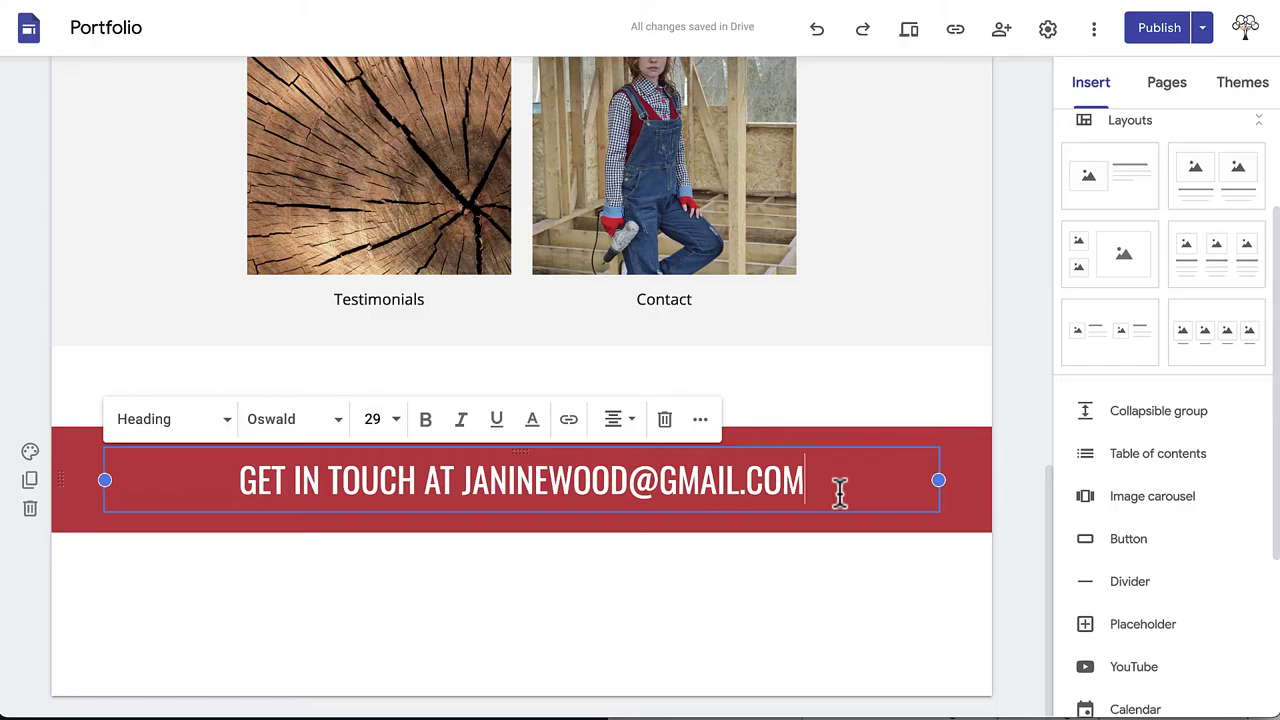
Step: Turn the email address in the red heading into an email link
left_click_drag(837, 489, 466, 483)
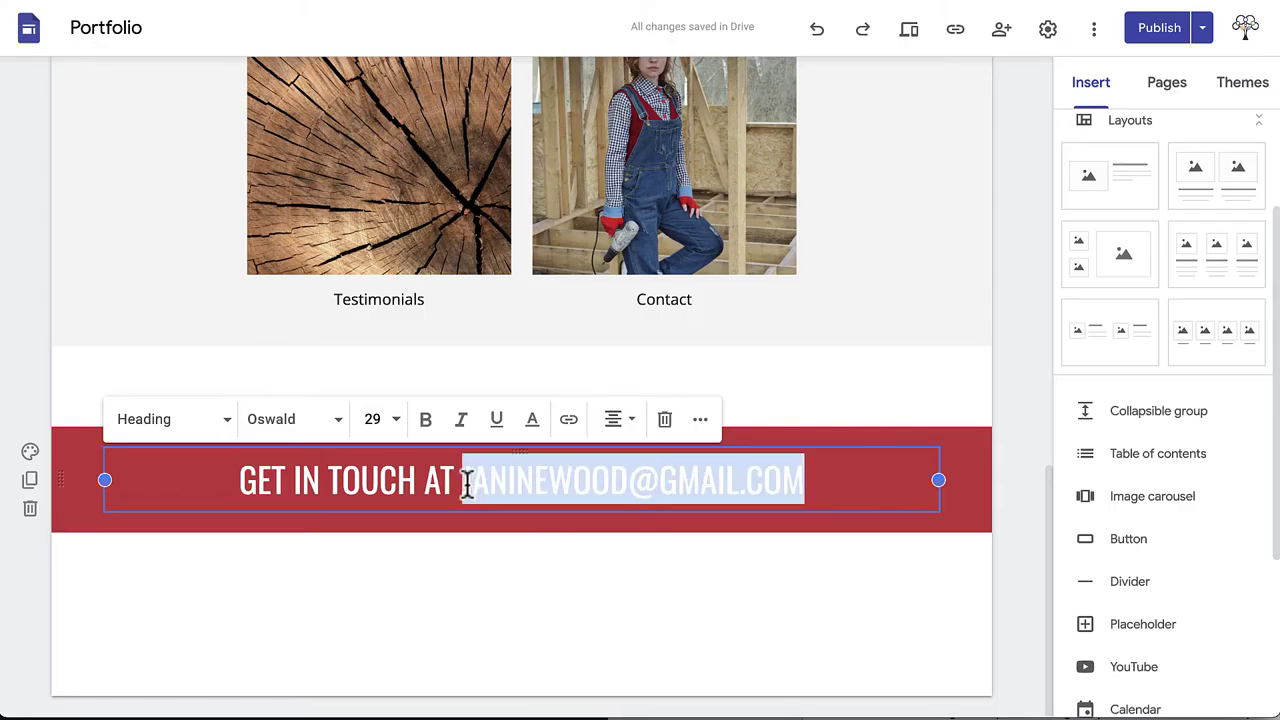
left_click(568, 421)
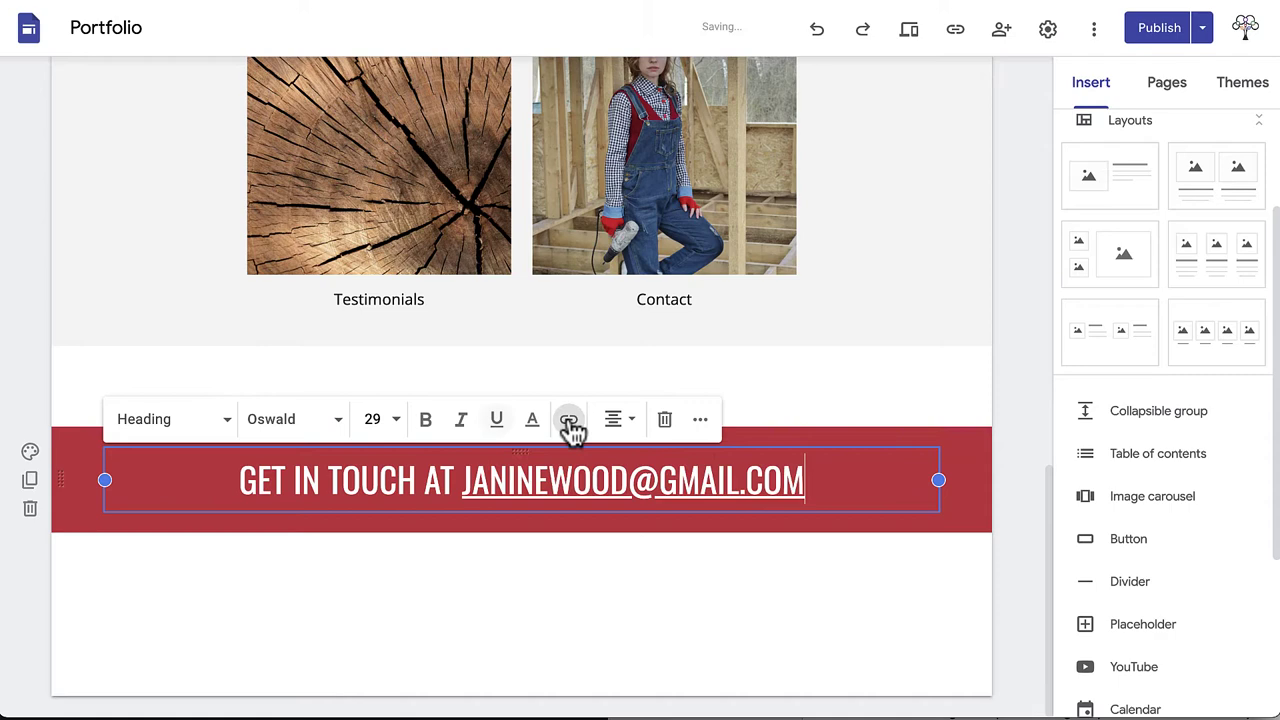
left_click(887, 576)
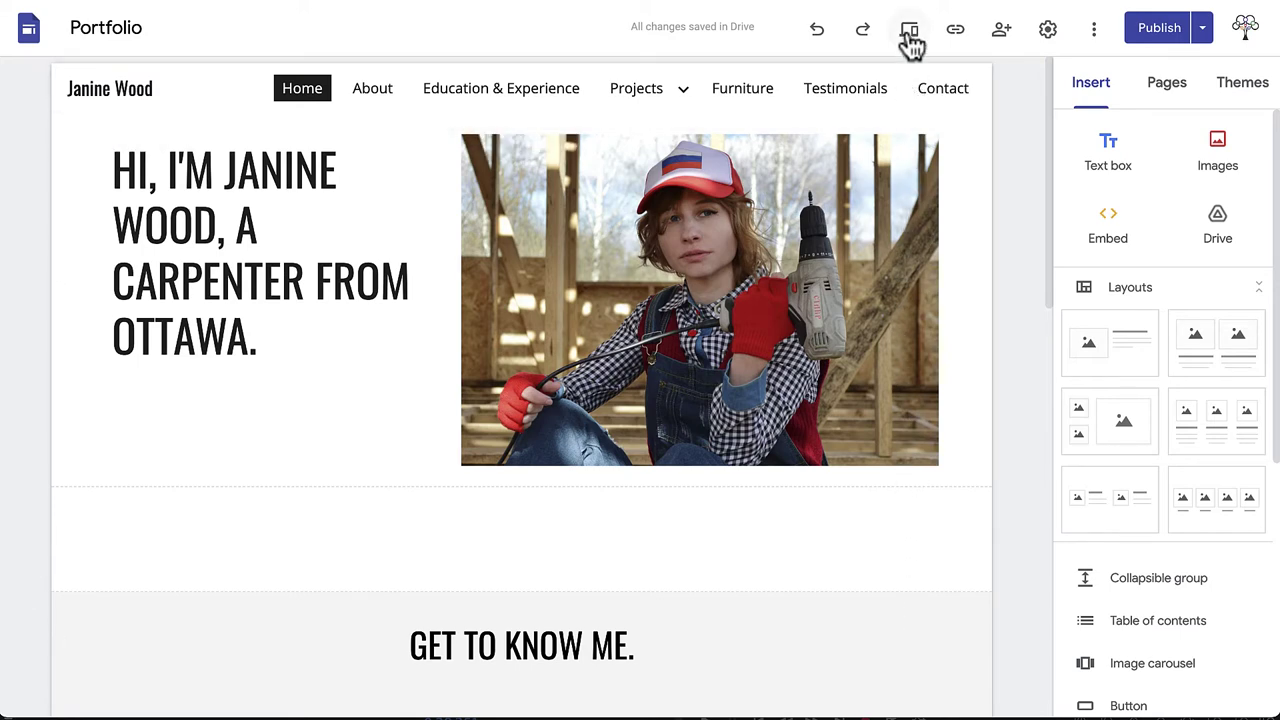
Step: Preview the site and visit the Education & Experience and About pages
left_click(910, 40)
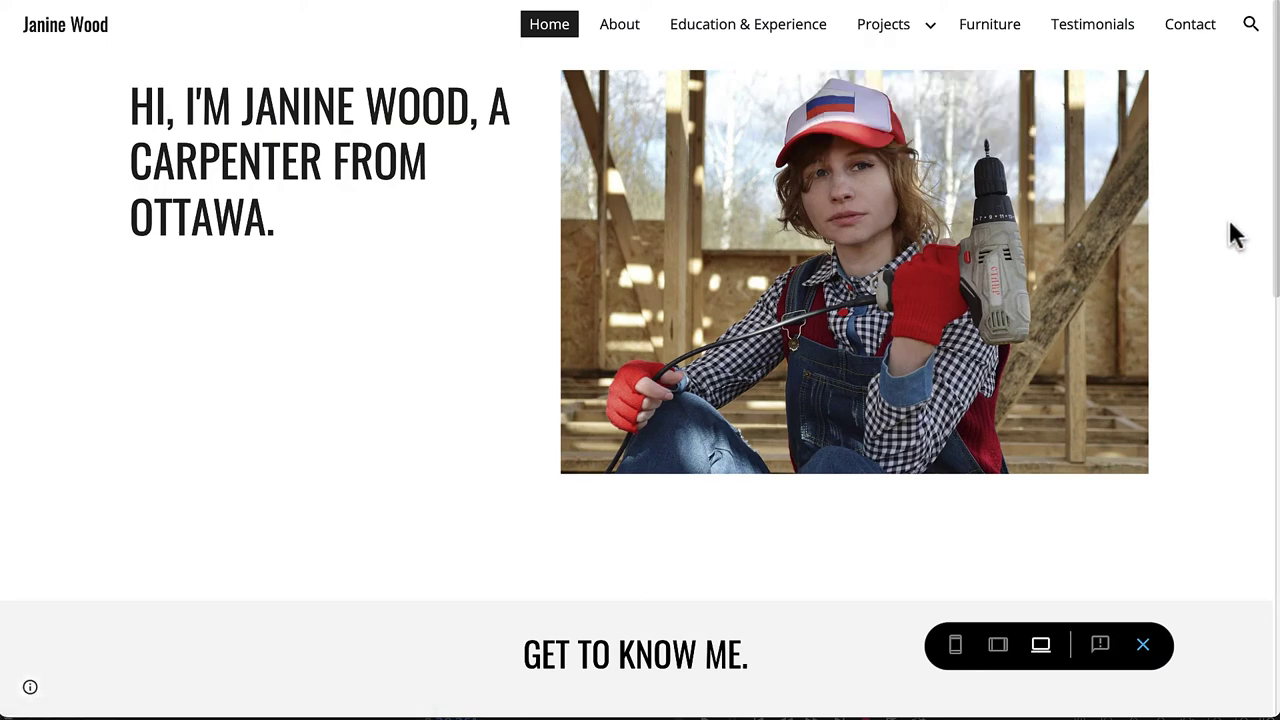
scroll(1235, 234, "down", 9)
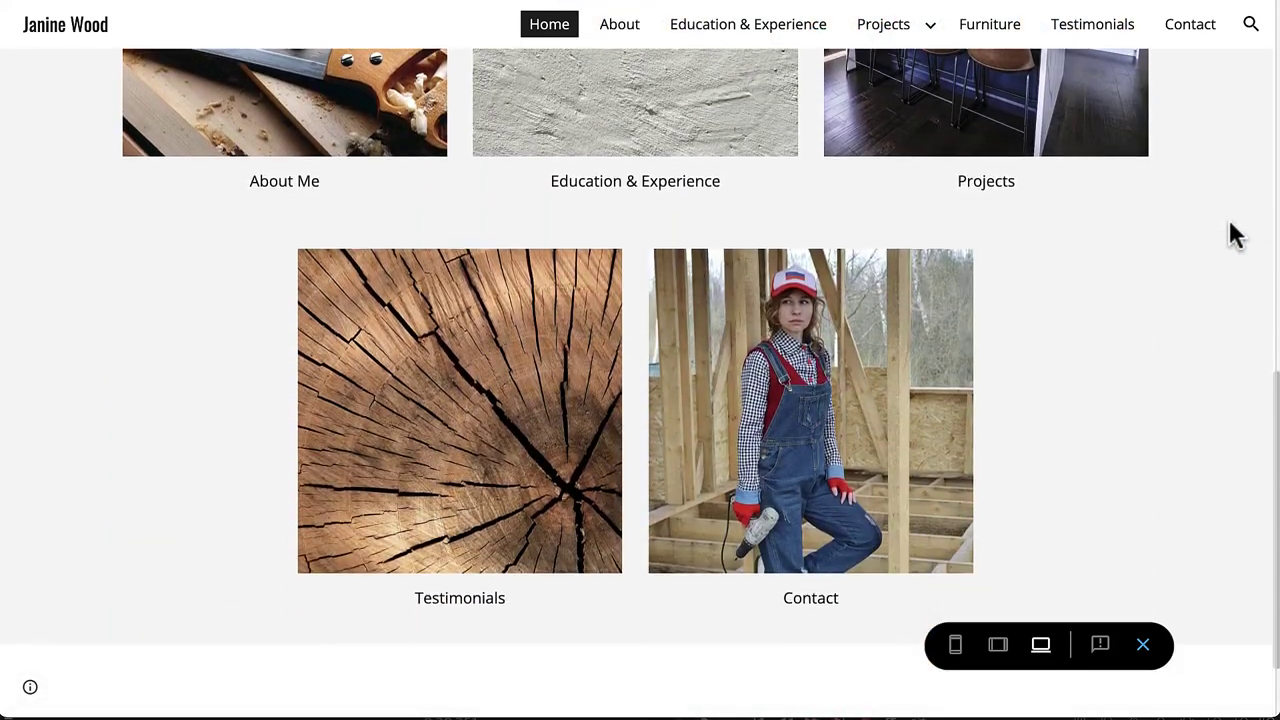
scroll(674, 286, "down", 1)
scroll(674, 286, "up", 3)
left_click(672, 285)
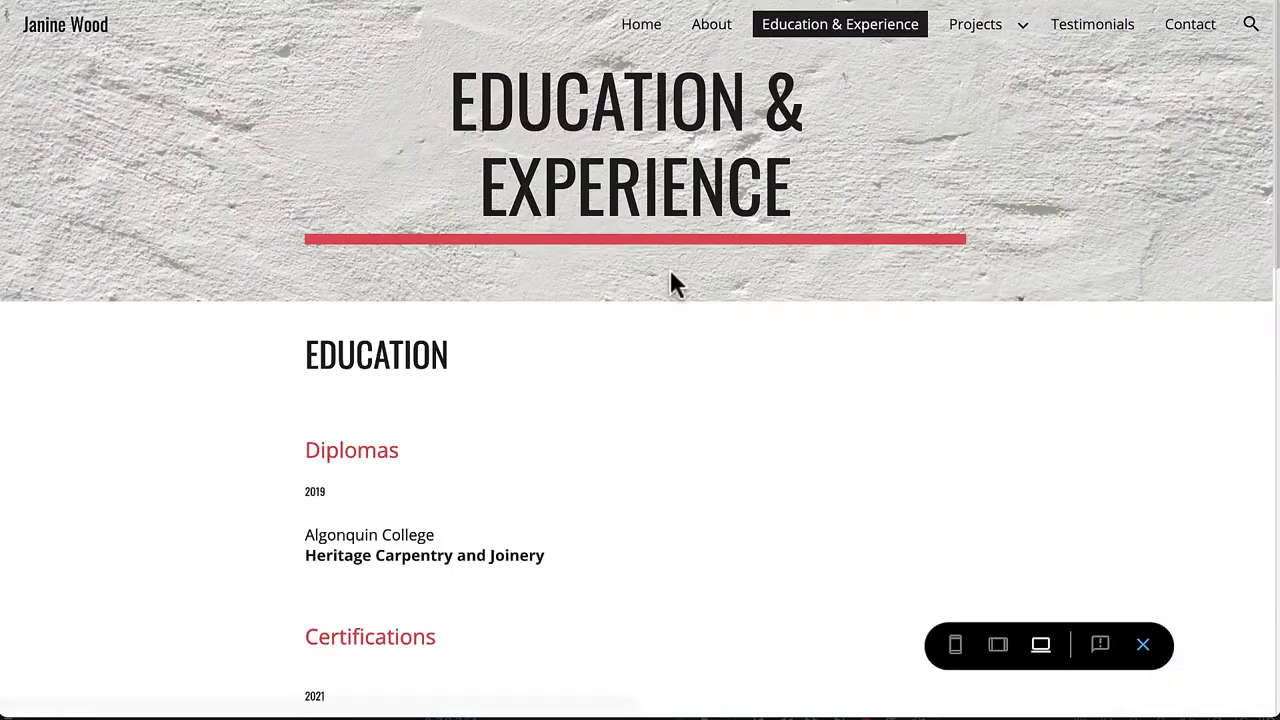
scroll(670, 285, "down", 10)
left_click(719, 28)
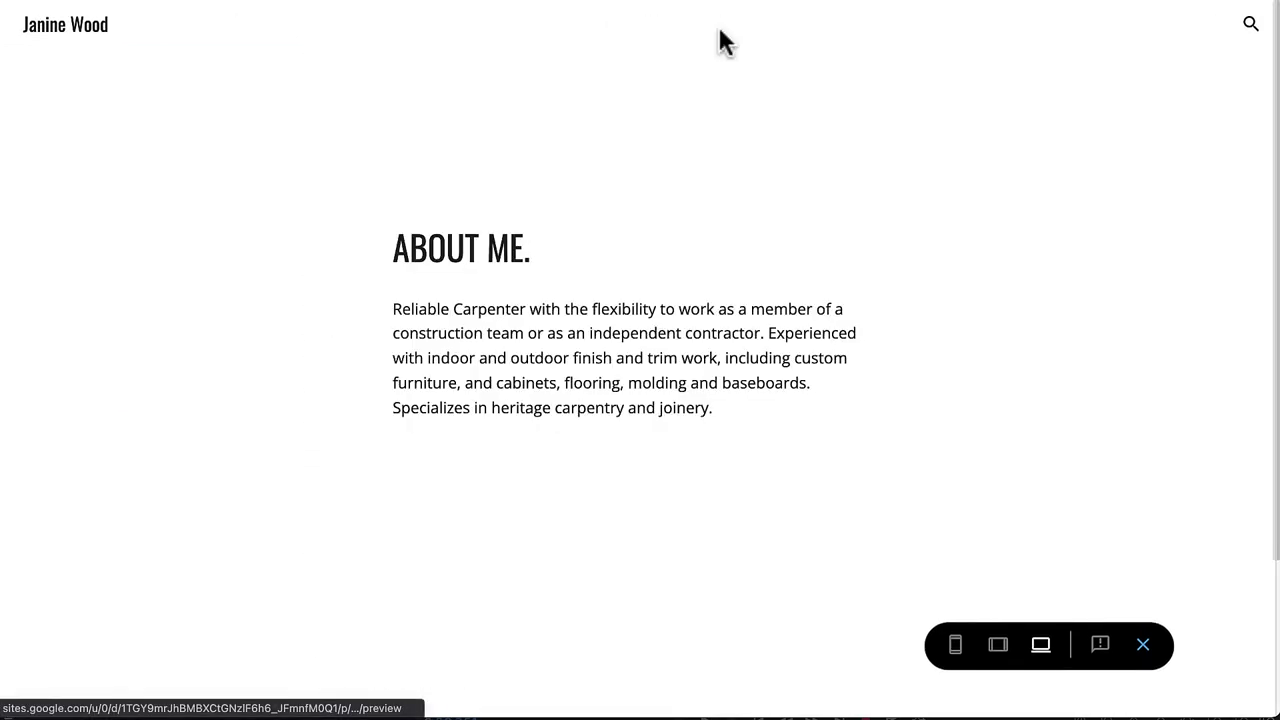
scroll(1148, 294, "down", 5)
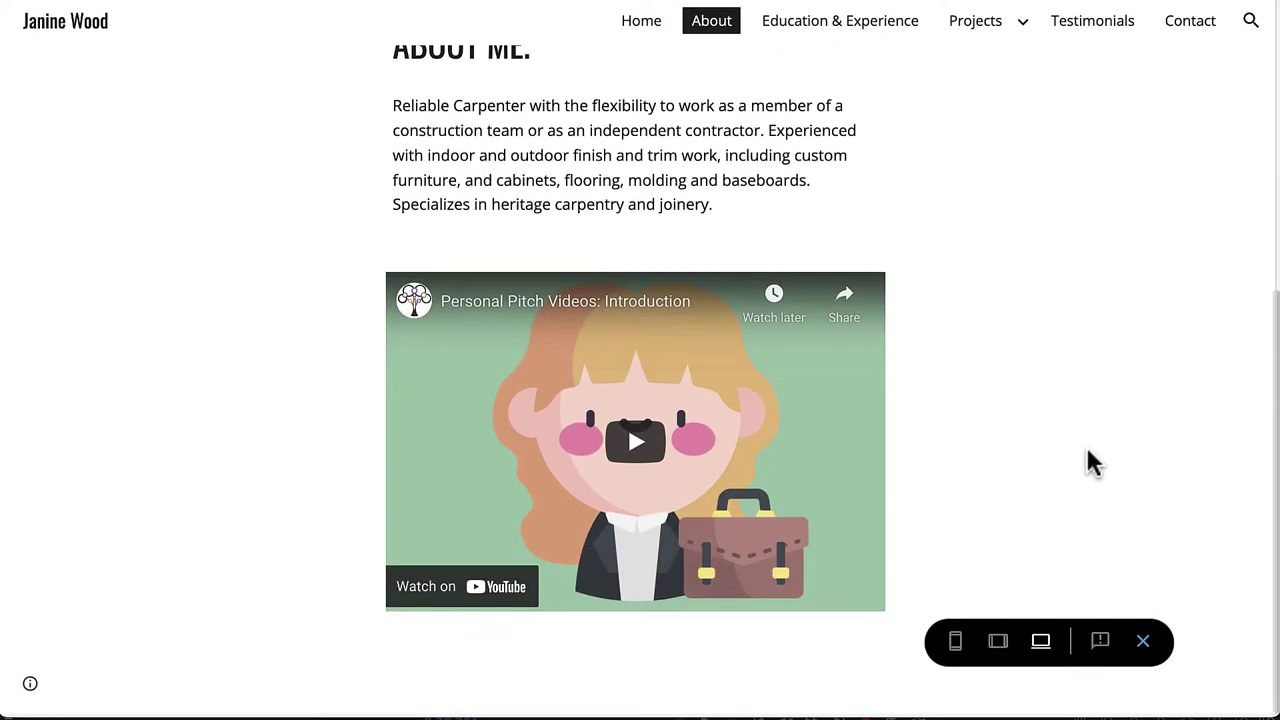
scroll(1092, 462, "up", 5)
Step: View the Interior Aesthetics project, then step through the Framing project's photo carousel
mouse_move(985, 35)
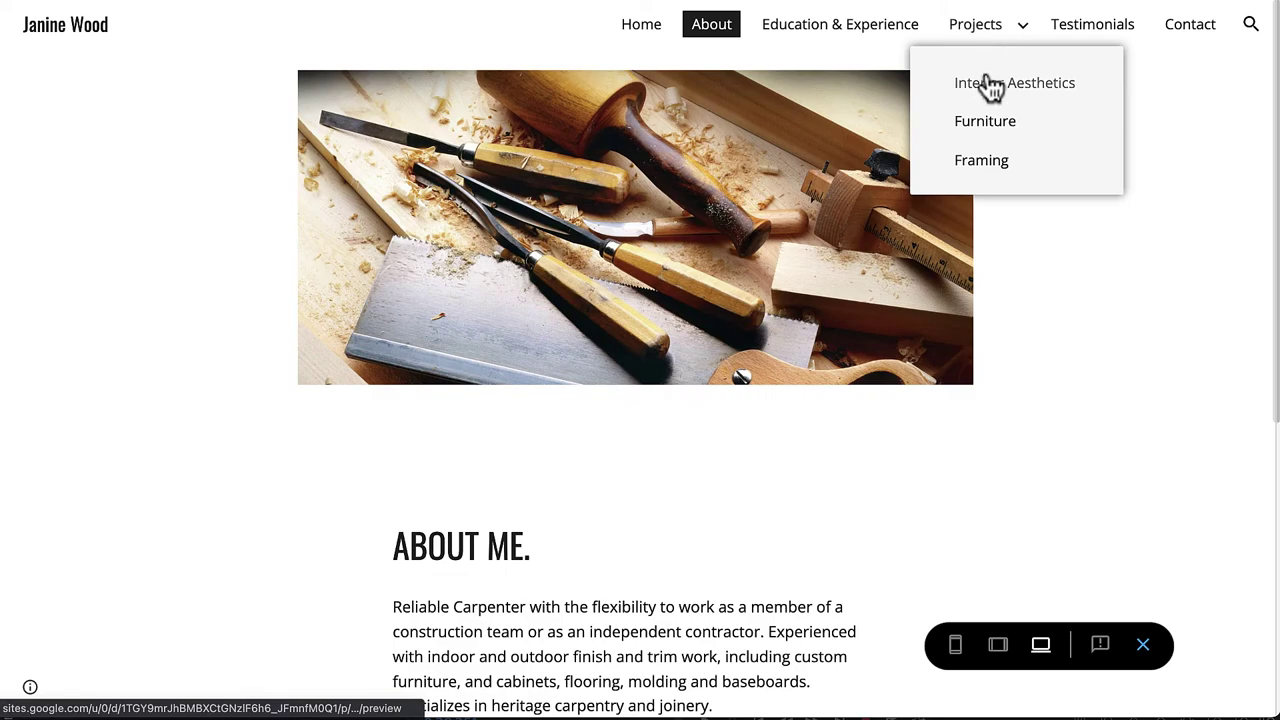
left_click(990, 85)
scroll(986, 94, "down", 8)
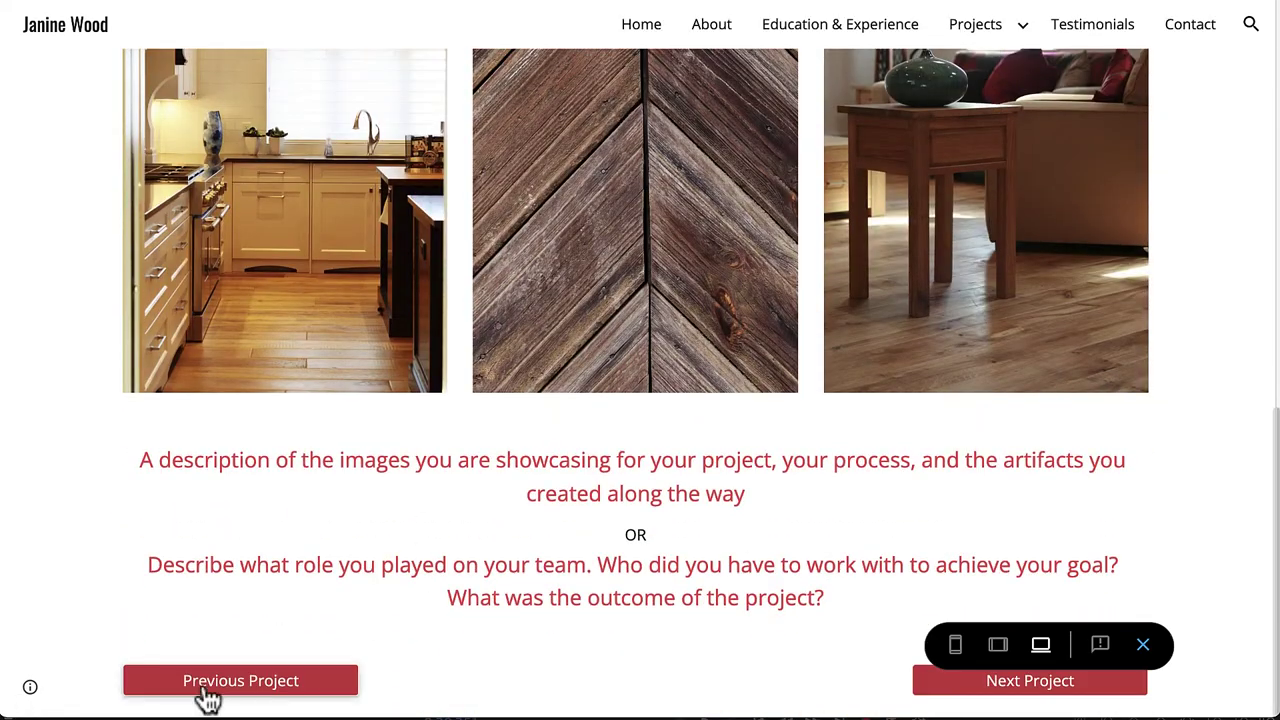
left_click(207, 690)
scroll(380, 600, "down", 1)
left_click(950, 372)
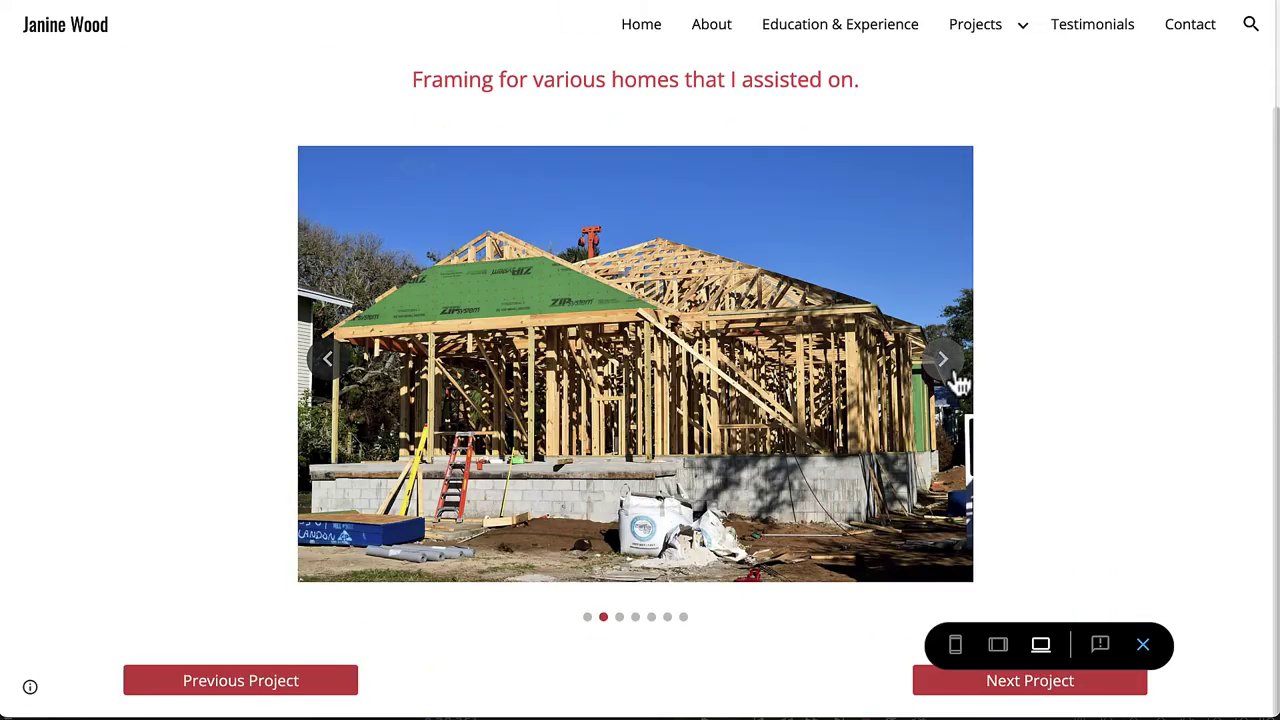
left_click(955, 380)
left_click(955, 380)
scroll(954, 380, "up", 1)
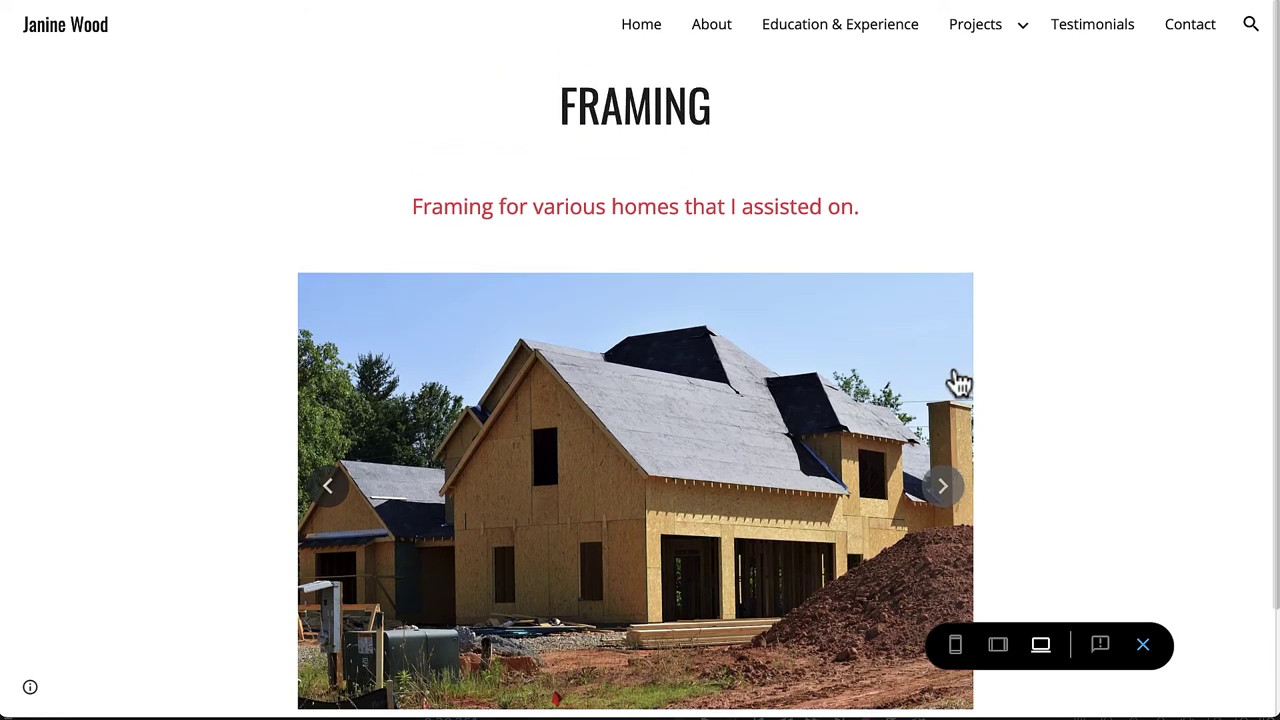
Step: Visit the Contact, Testimonials and Projects pages, then reopen Interior Aesthetics from the grid
left_click(1200, 30)
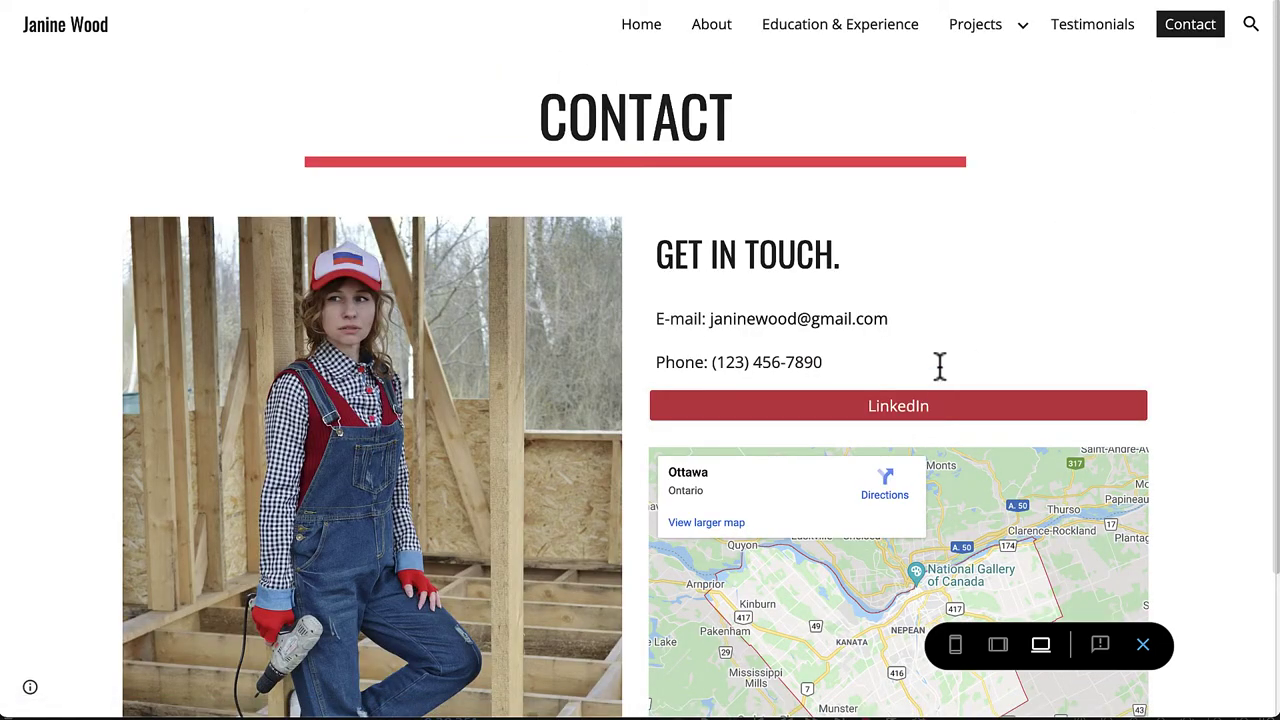
left_click(1110, 28)
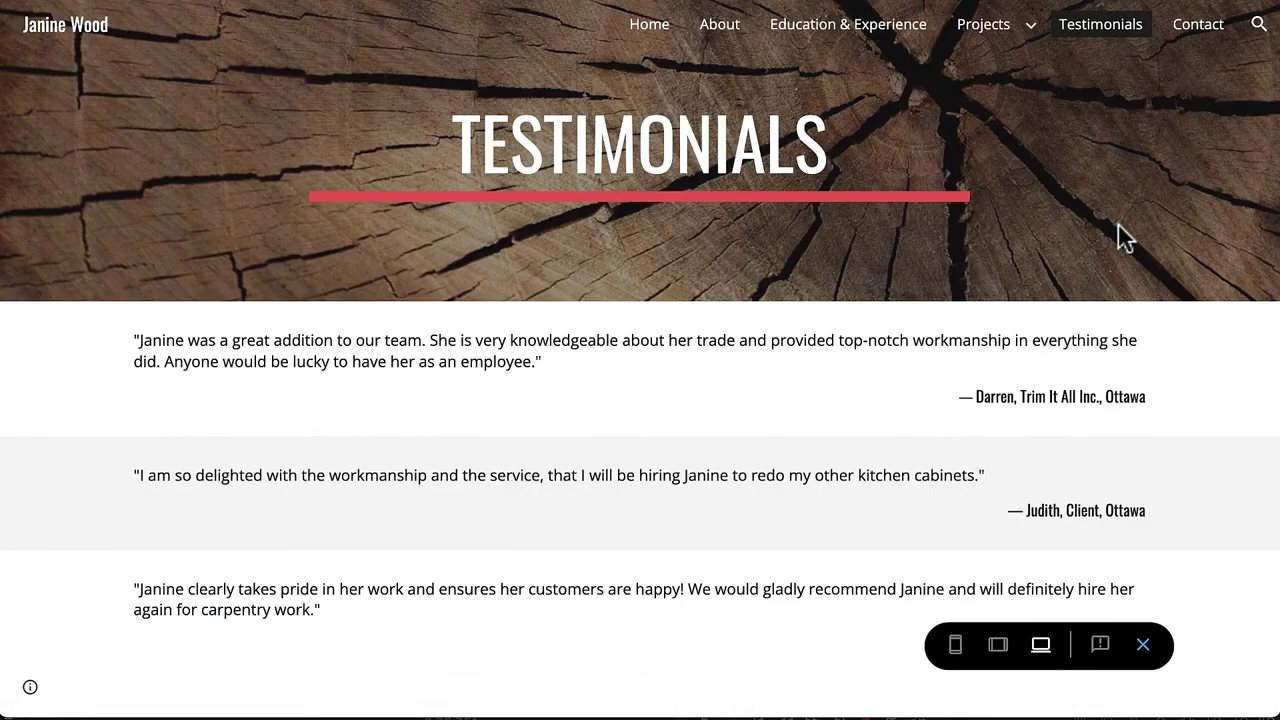
left_click(977, 30)
scroll(860, 265, "down", 4)
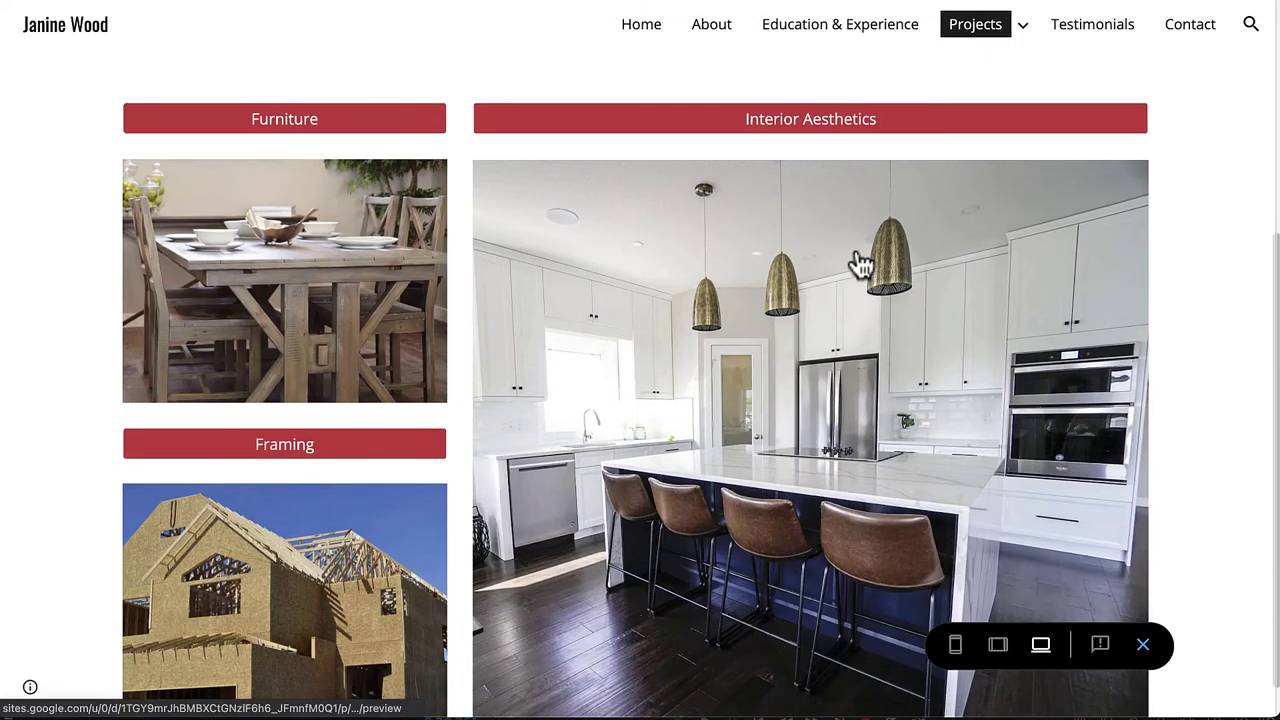
scroll(860, 265, "down", 1)
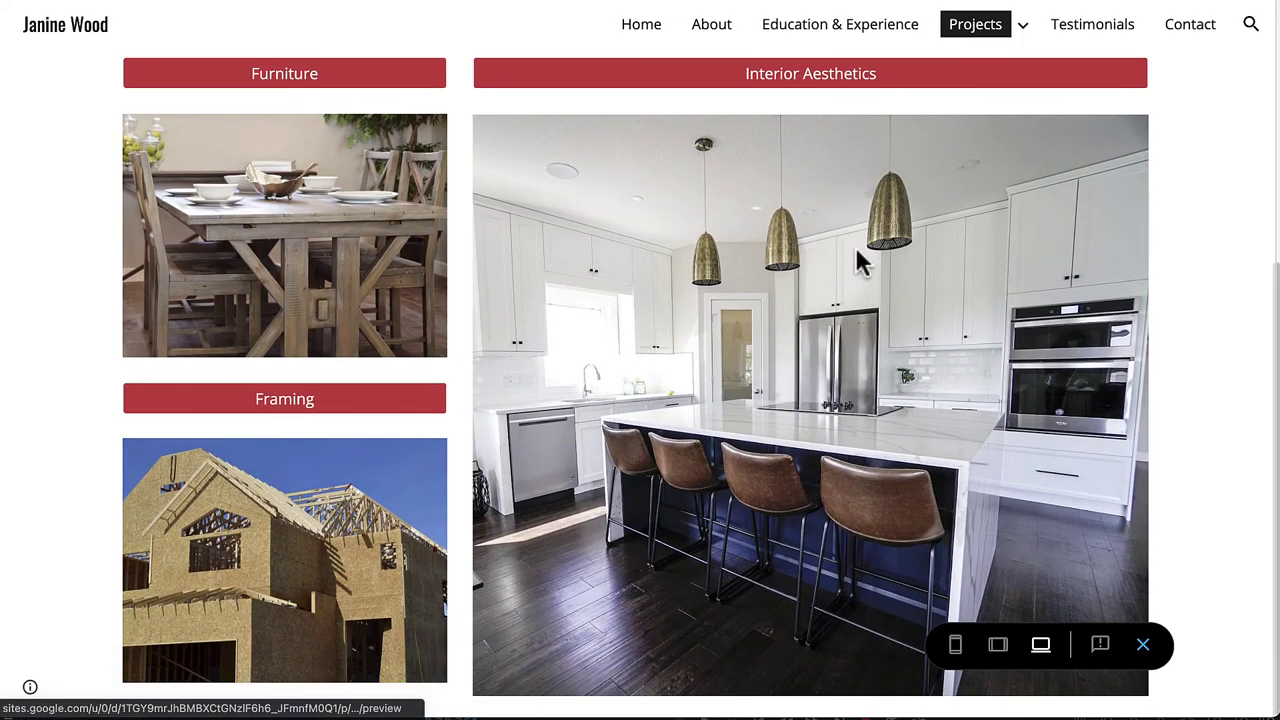
left_click(768, 258)
scroll(766, 257, "down", 4)
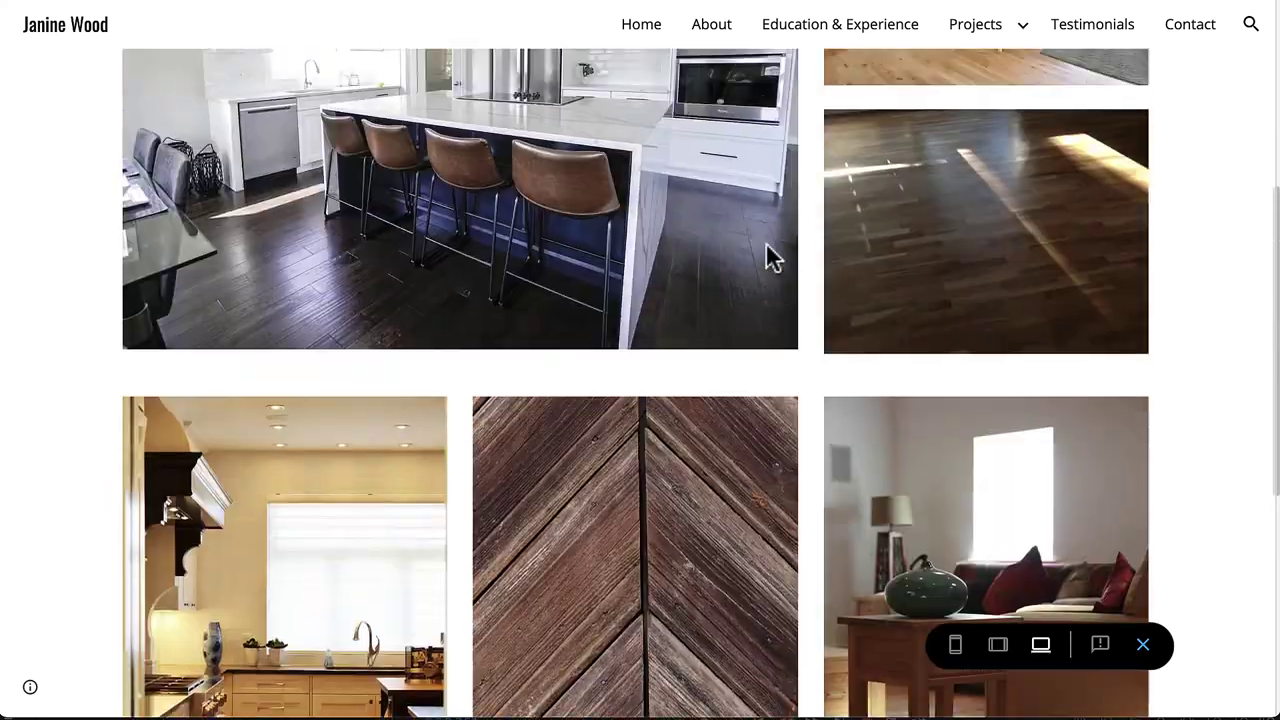
scroll(766, 257, "up", 5)
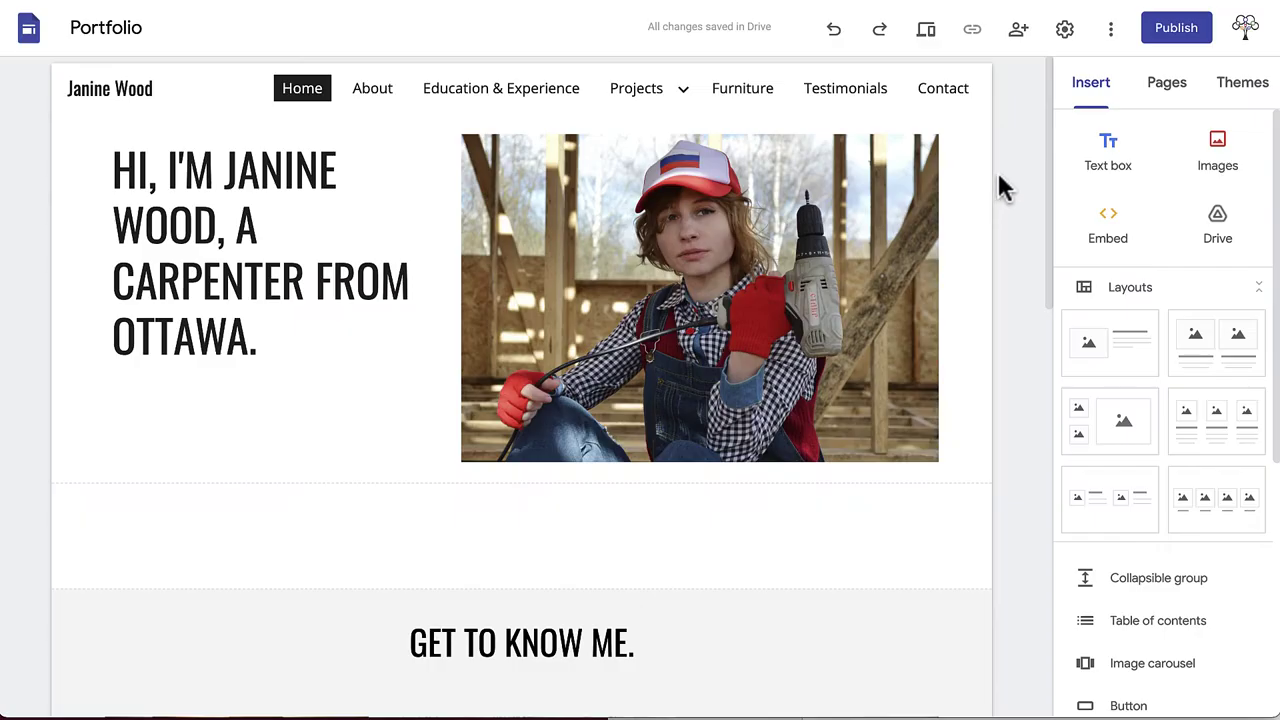
Step: Publish the site after reviewing custom domain and sharing, asking search engines not to list it
left_click(1172, 38)
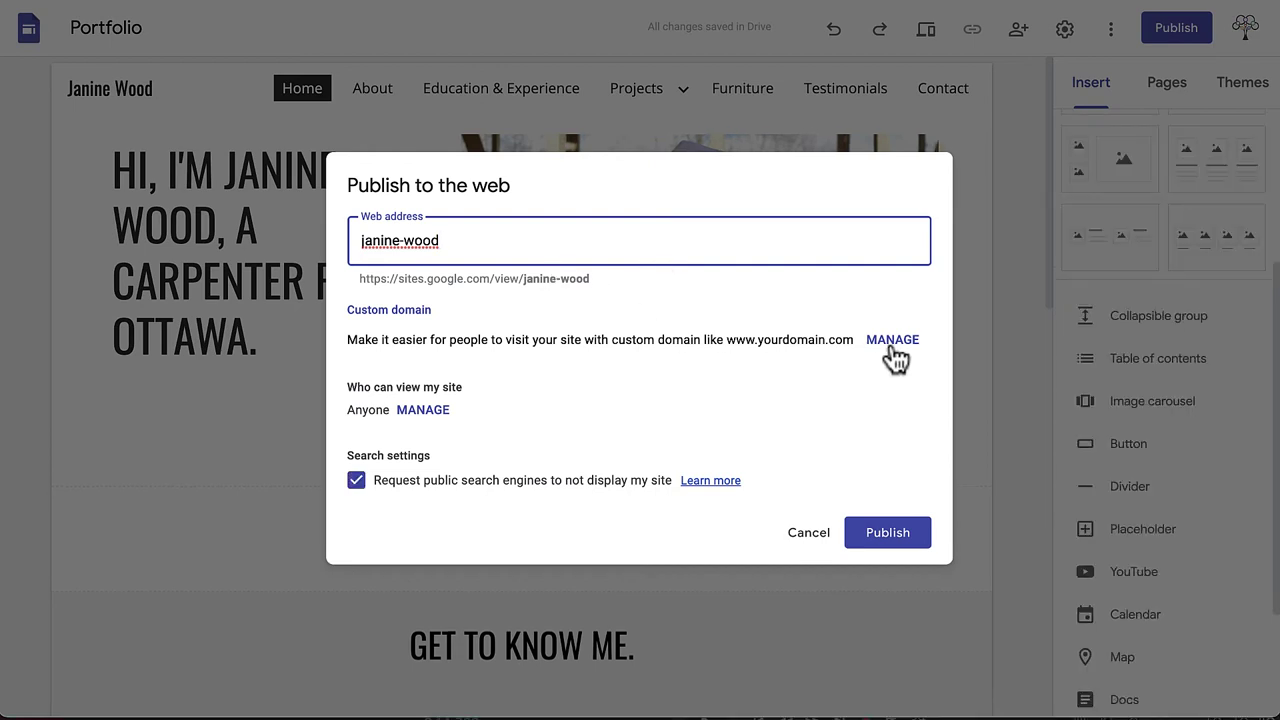
left_click(891, 340)
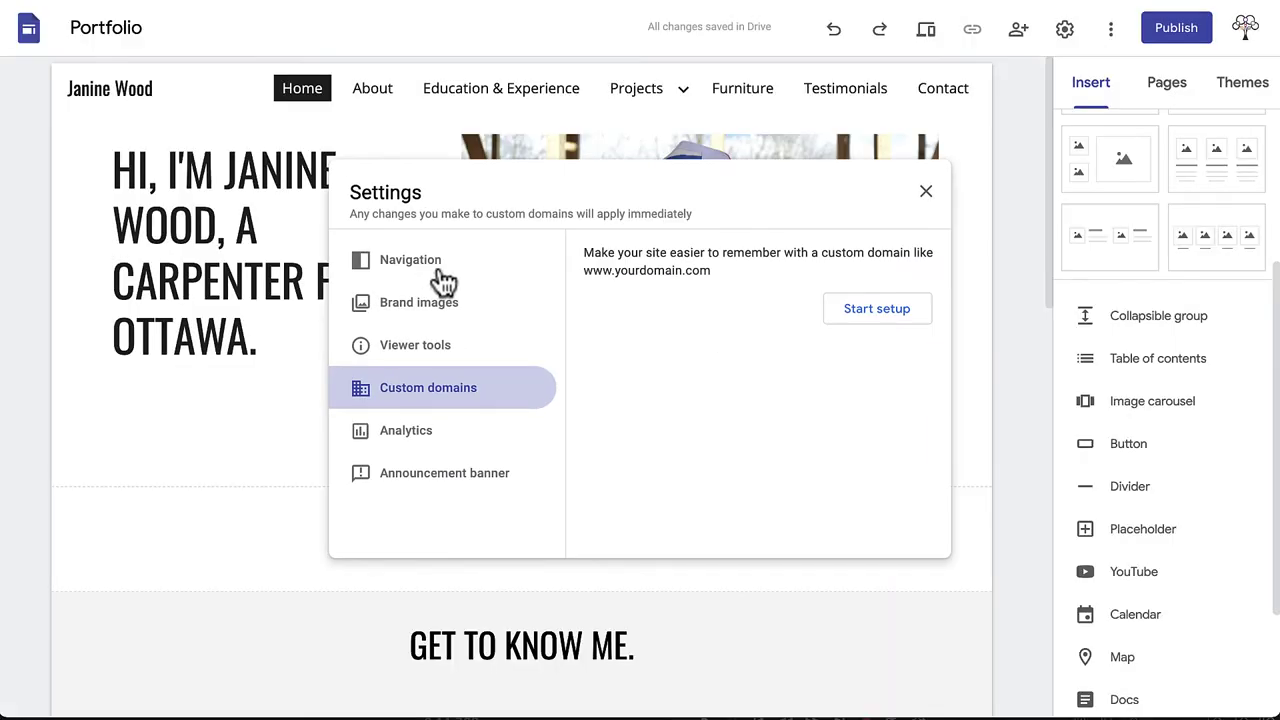
left_click(926, 193)
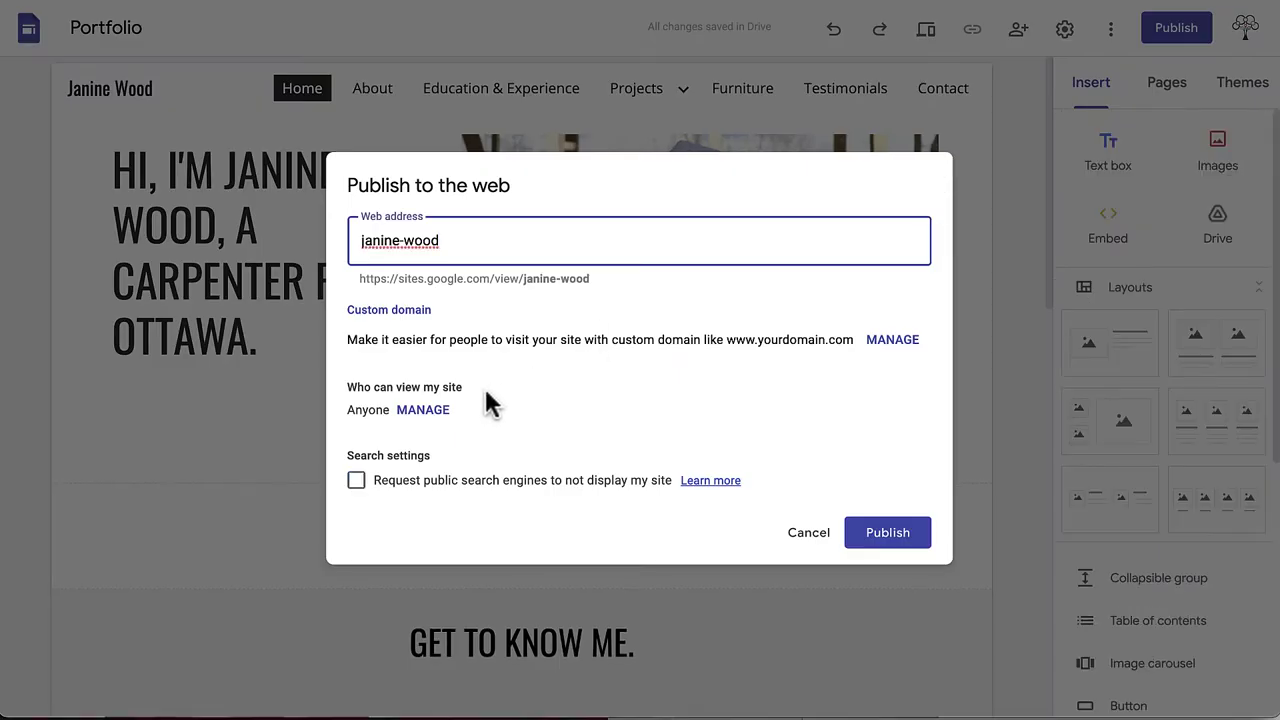
left_click(428, 411)
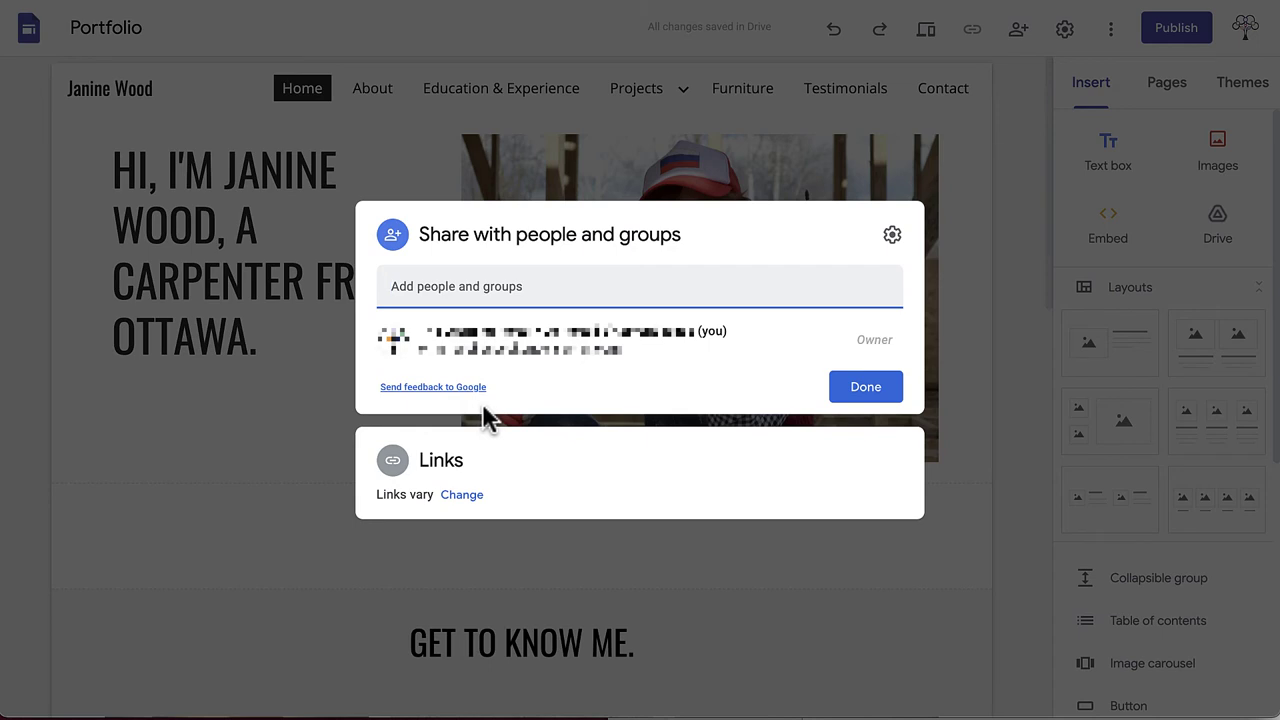
left_click(465, 285)
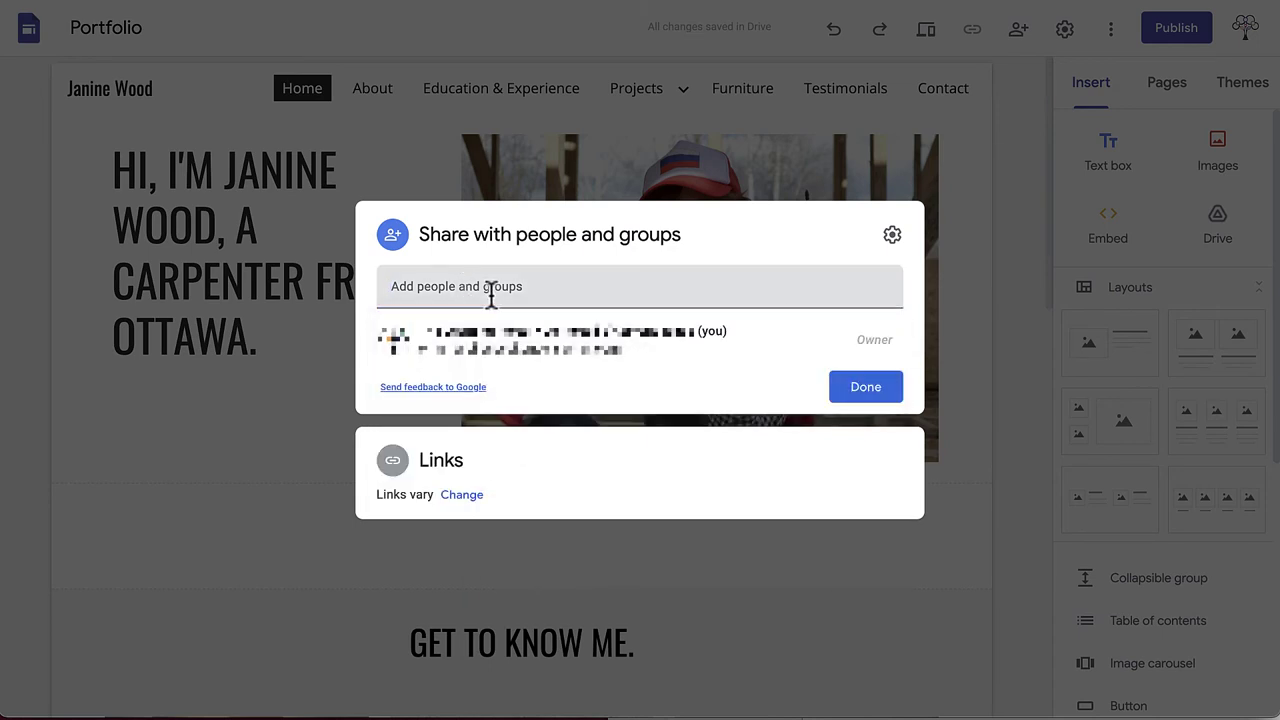
left_click(405, 463)
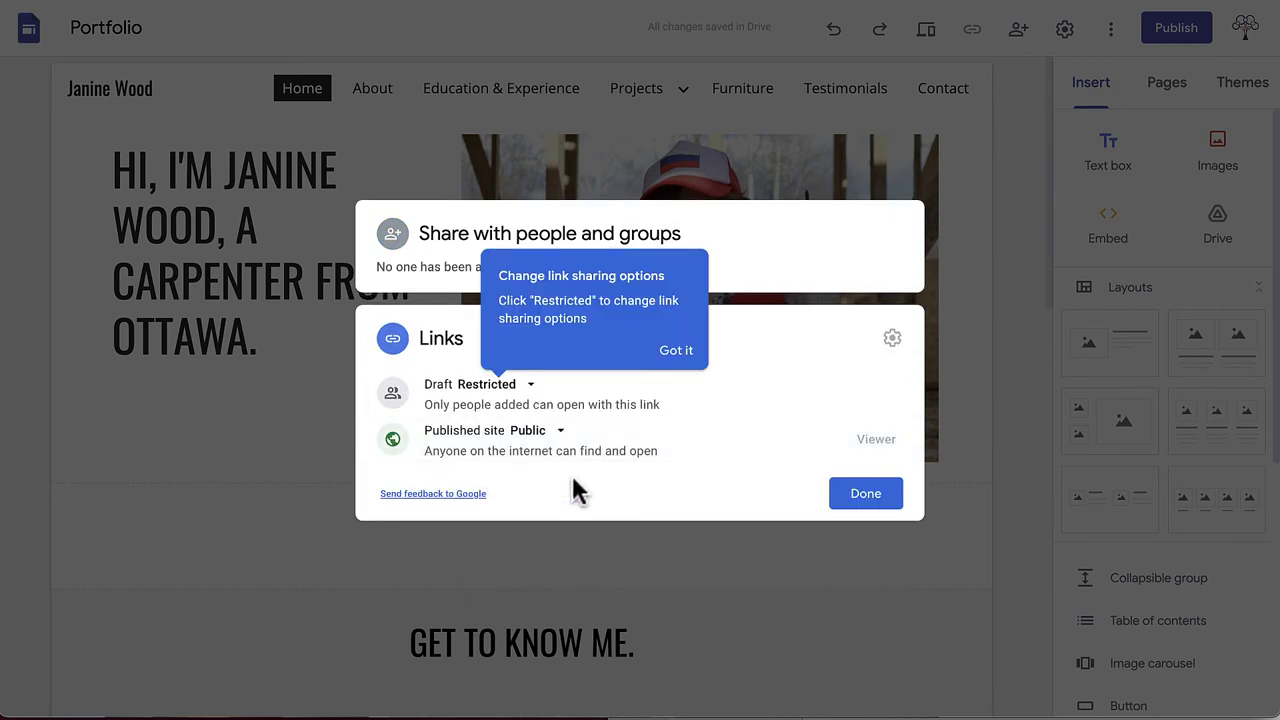
left_click(865, 494)
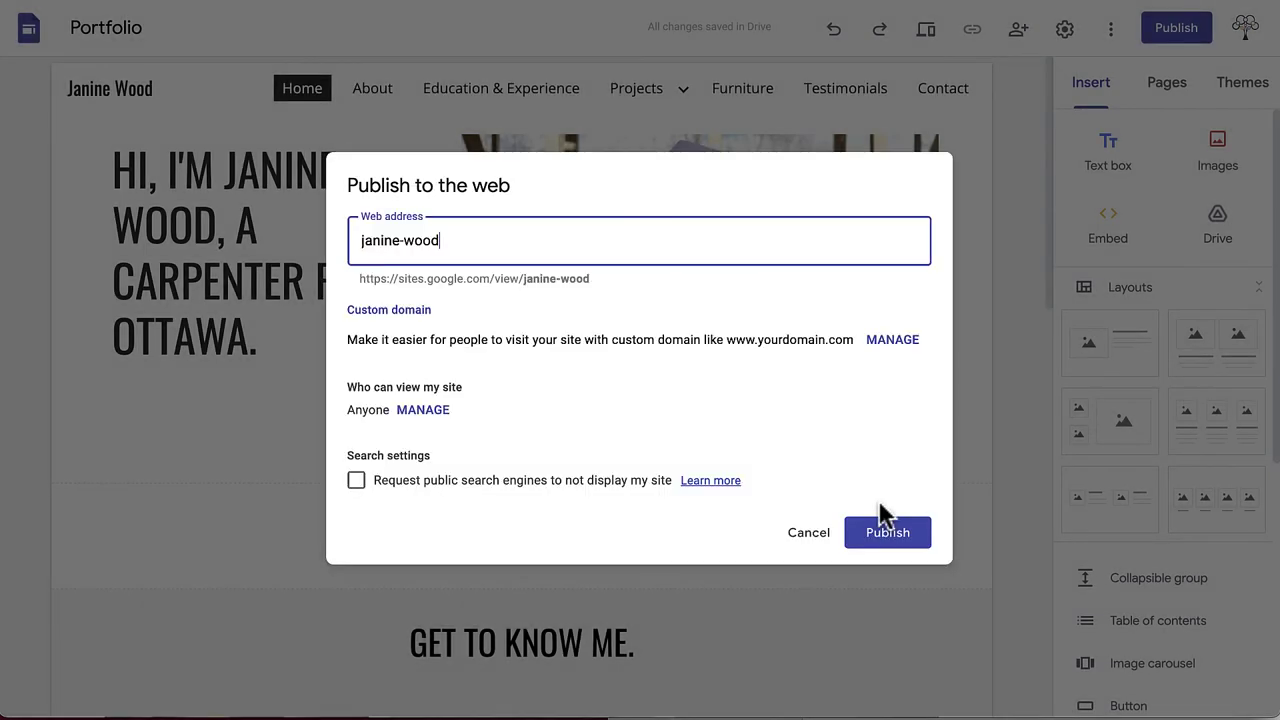
left_click(356, 481)
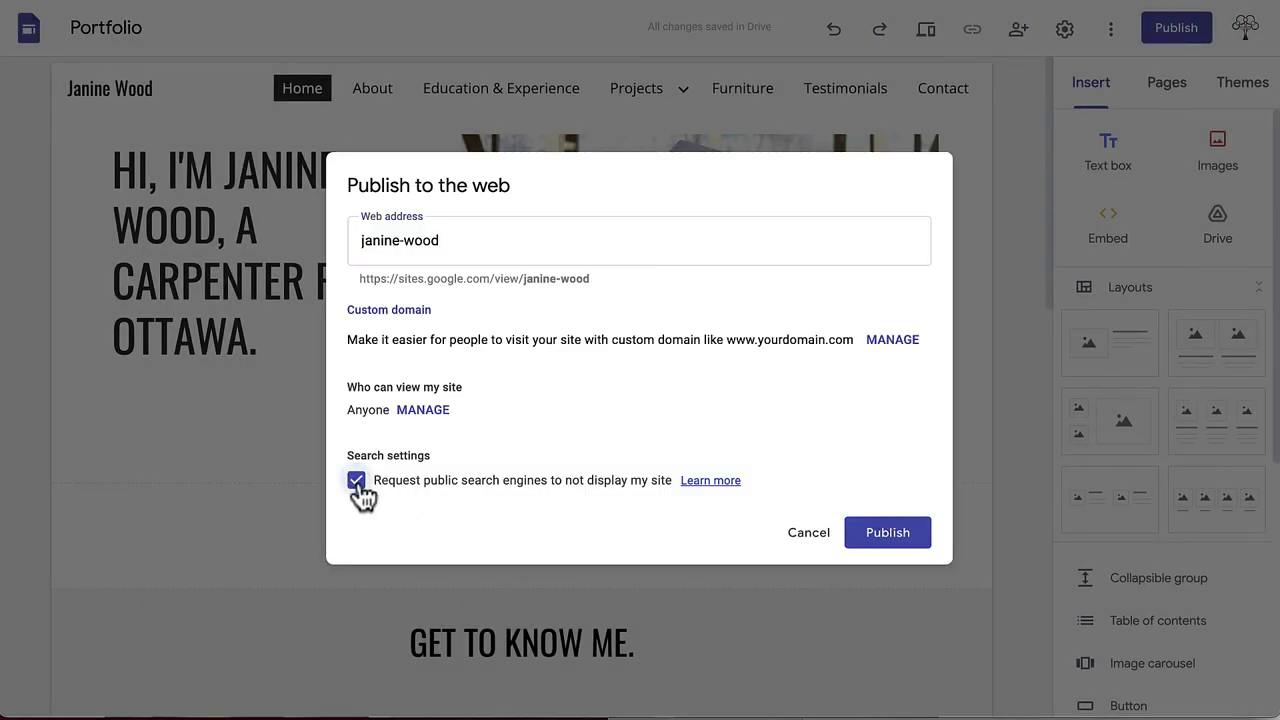
left_click(887, 533)
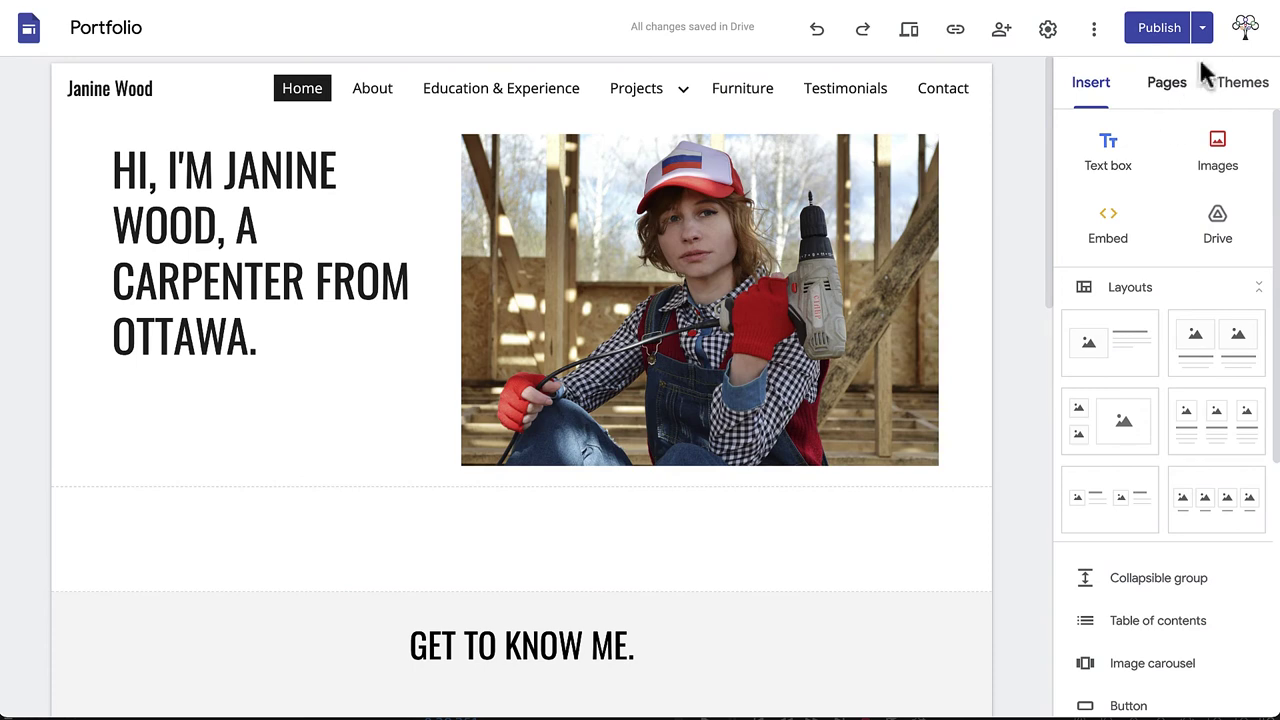
Step: Check the publish settings and close them unchanged
left_click(1206, 38)
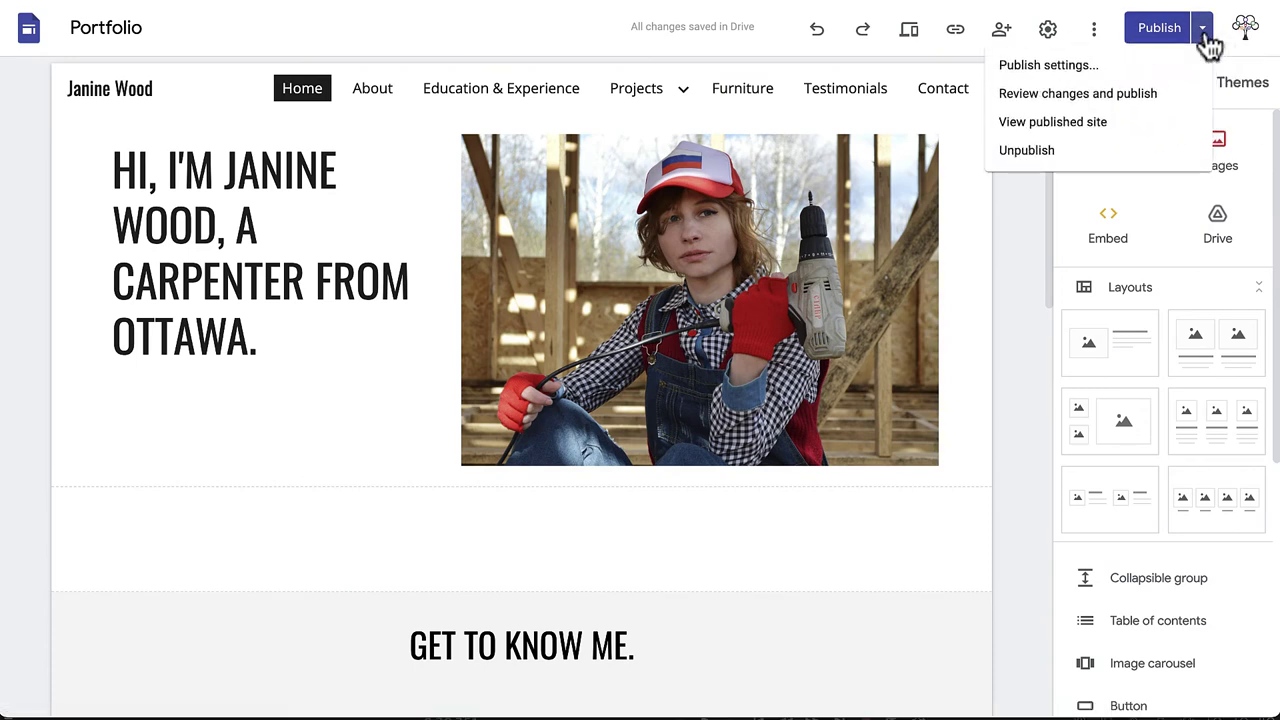
left_click(1178, 70)
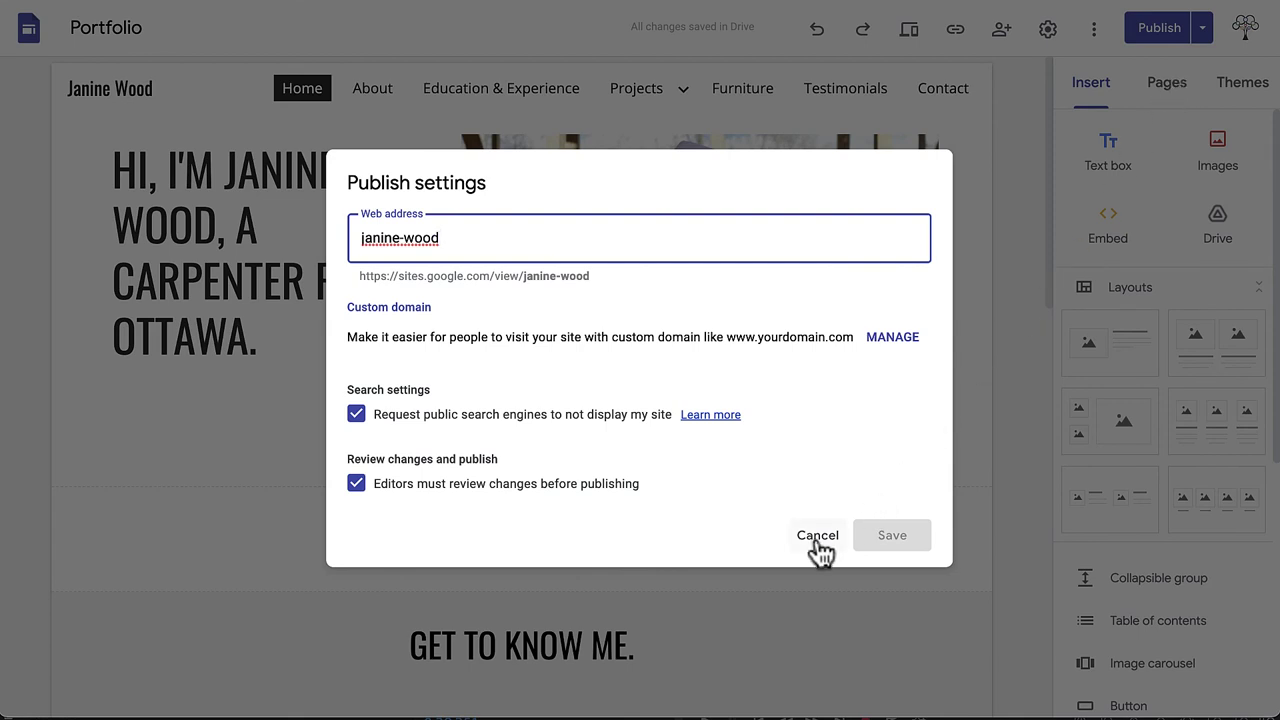
left_click(816, 547)
Step: Review the draft's new section against the live site and publish the changes
left_click(1206, 34)
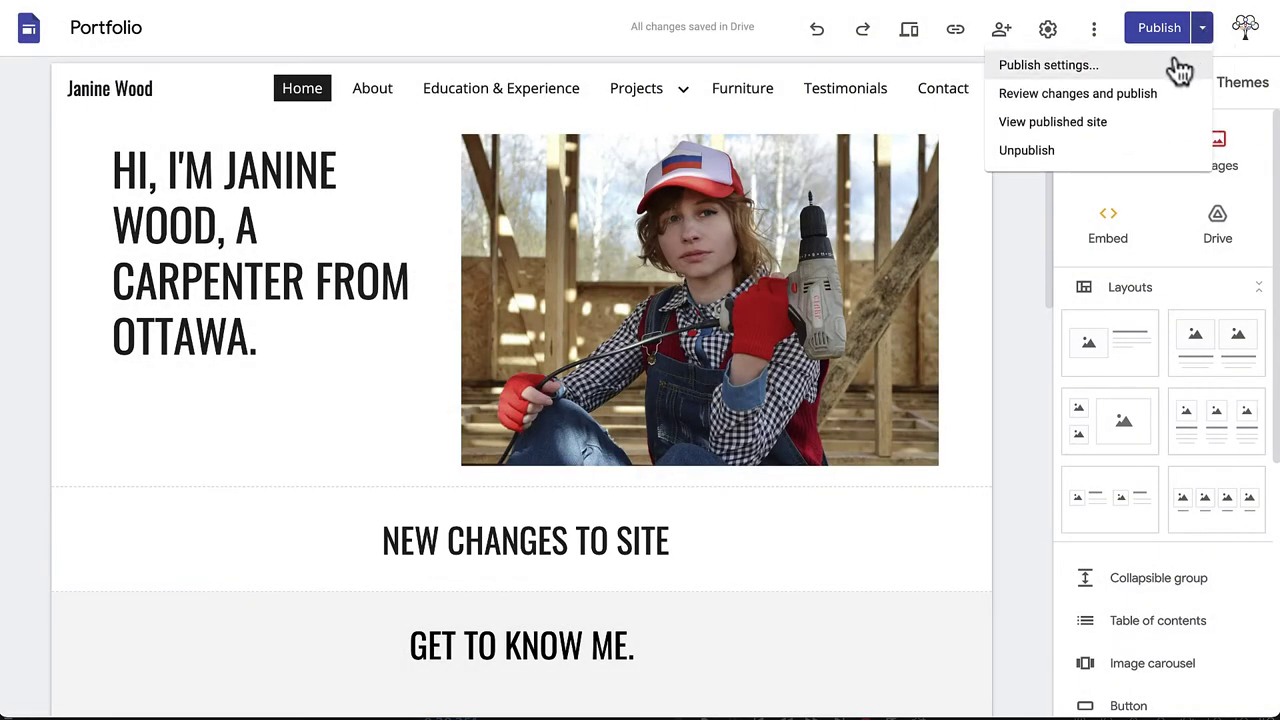
left_click(1150, 92)
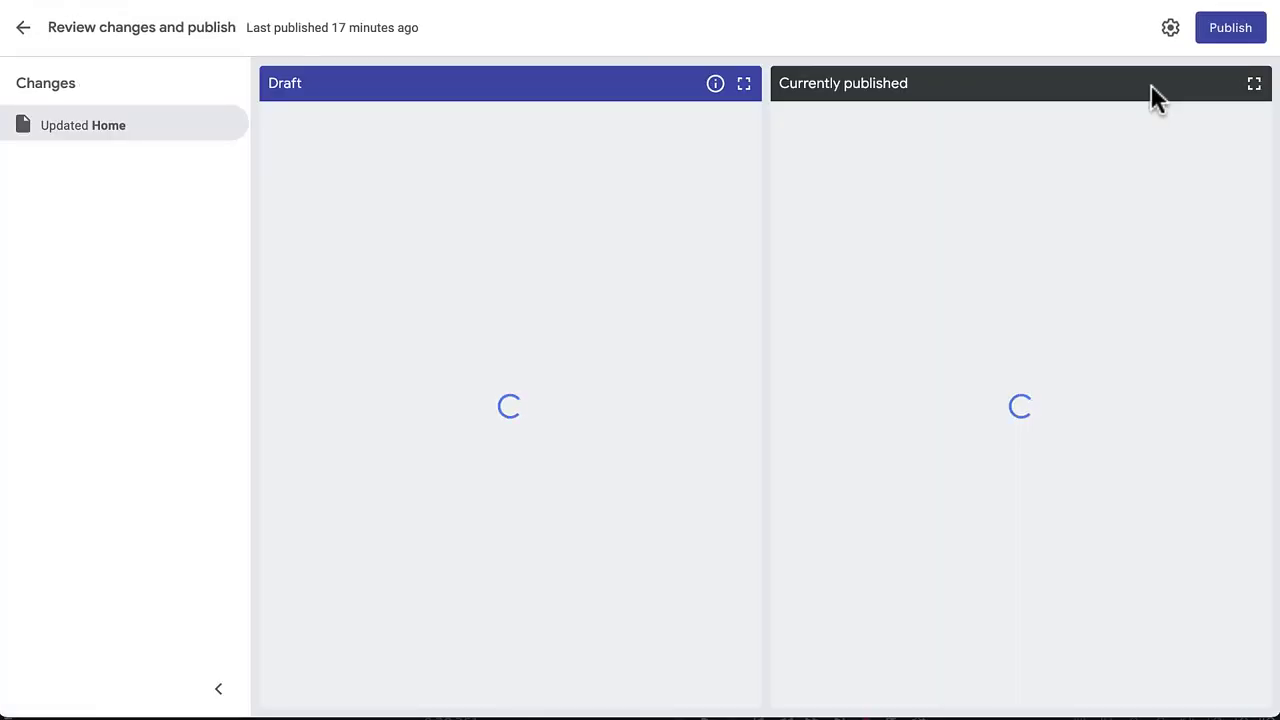
scroll(1160, 200, "down", 3)
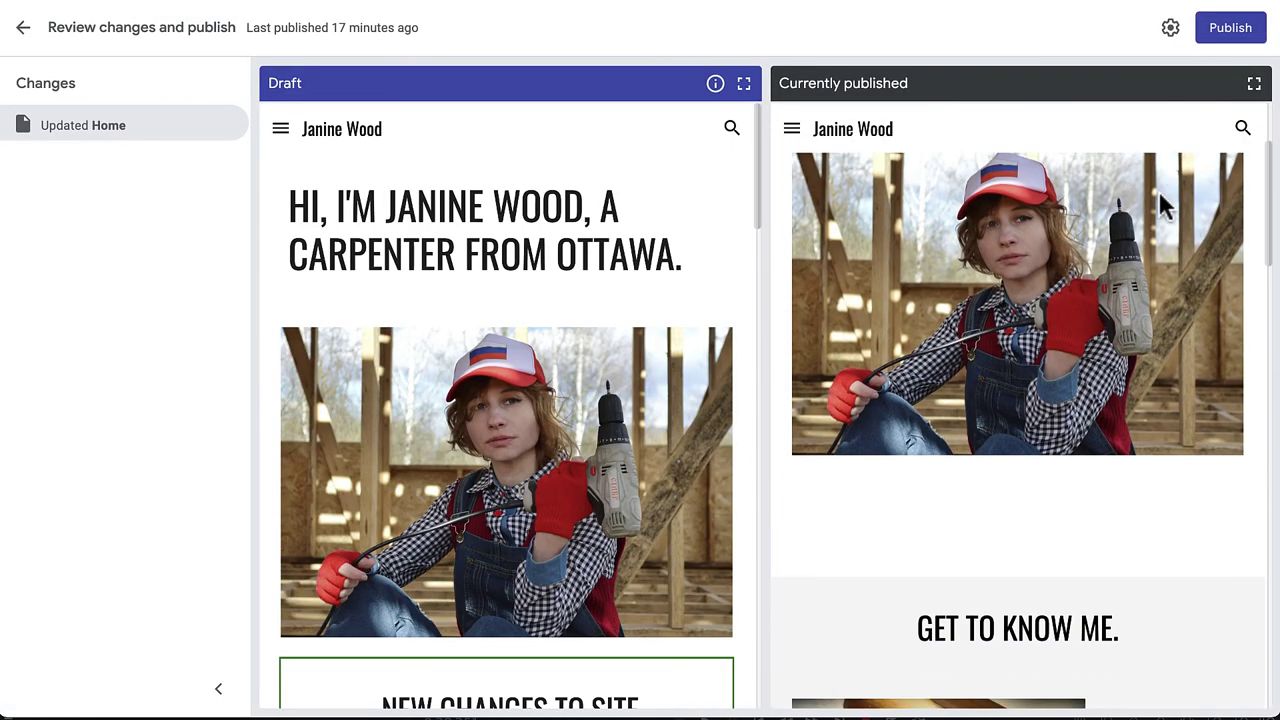
scroll(734, 329, "down", 3)
scroll(734, 329, "up", 1)
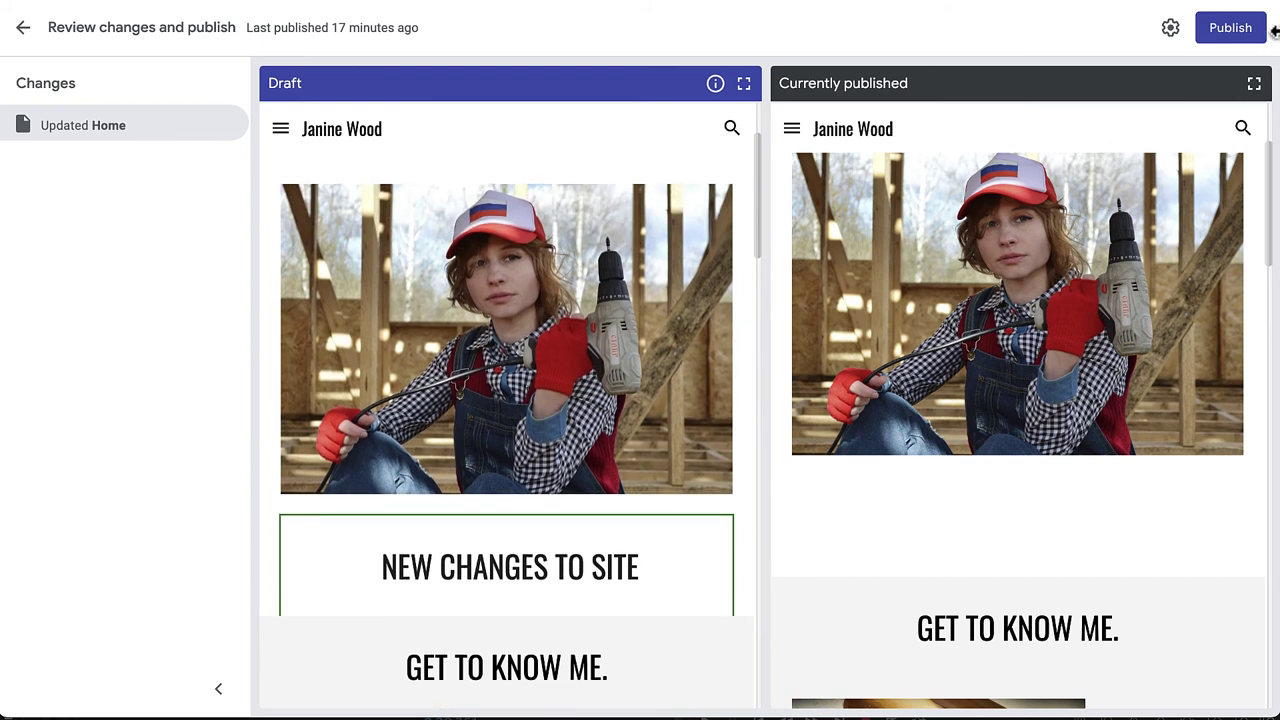
left_click(1228, 34)
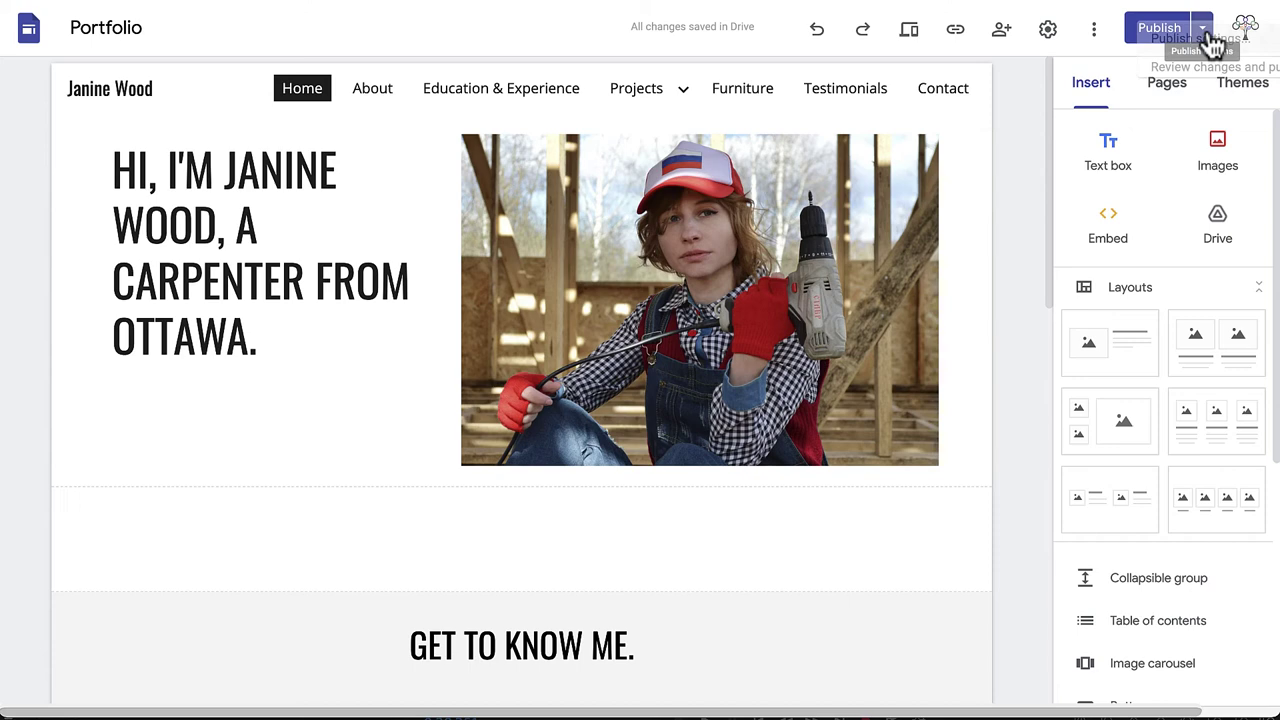
Step: View the live published portfolio and scroll down its Home page
left_click(1203, 26)
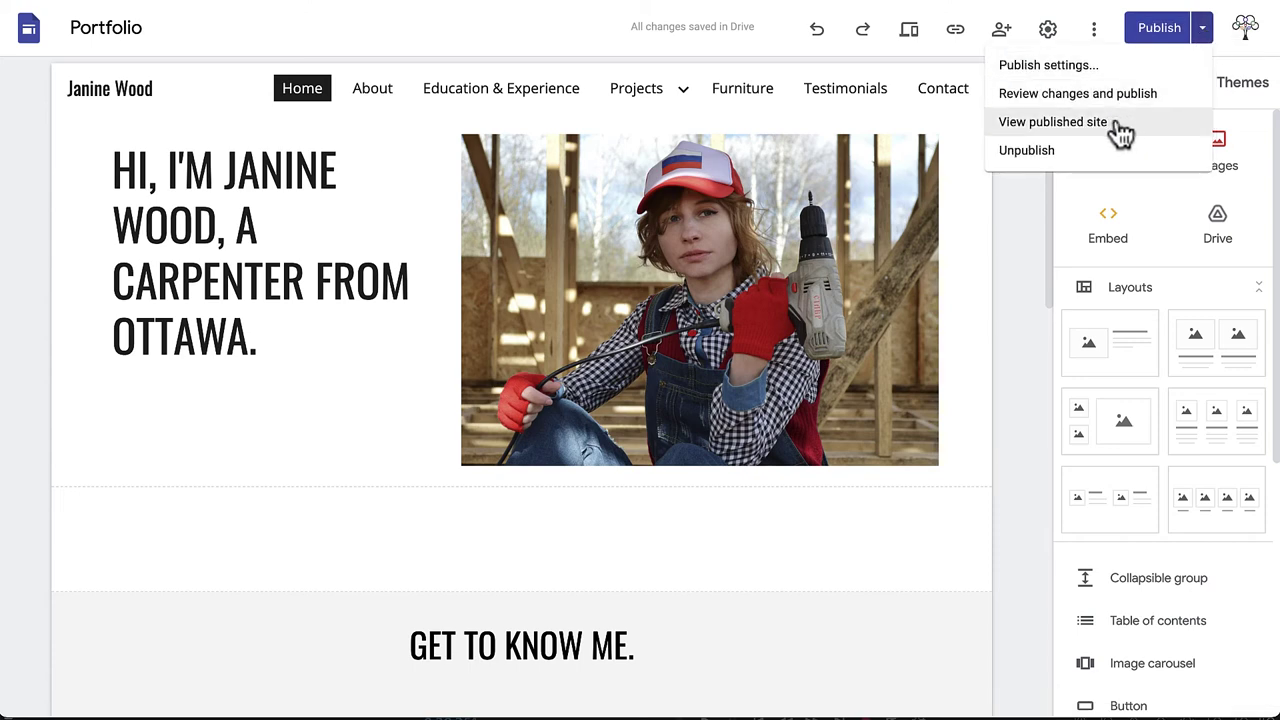
left_click(1117, 129)
scroll(1229, 143, "down", 10)
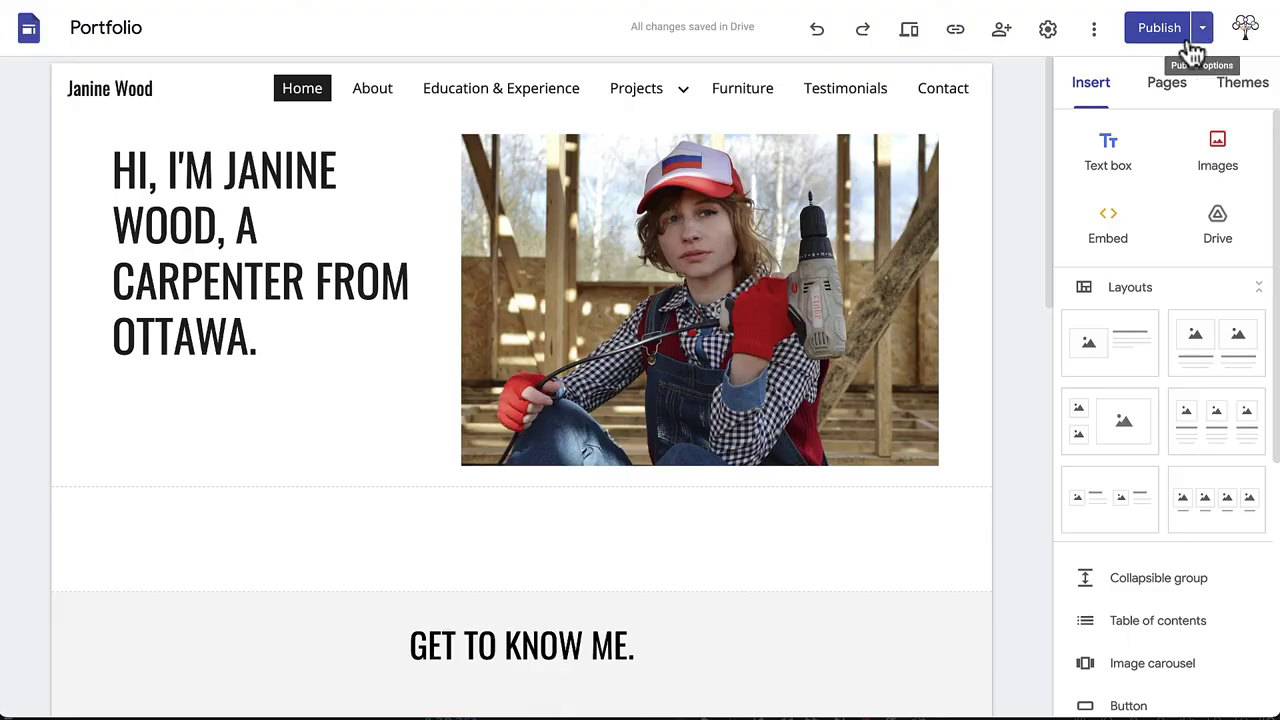
Step: Begin unpublishing the site, then cancel so the portfolio stays live
left_click(1200, 32)
left_click(1052, 150)
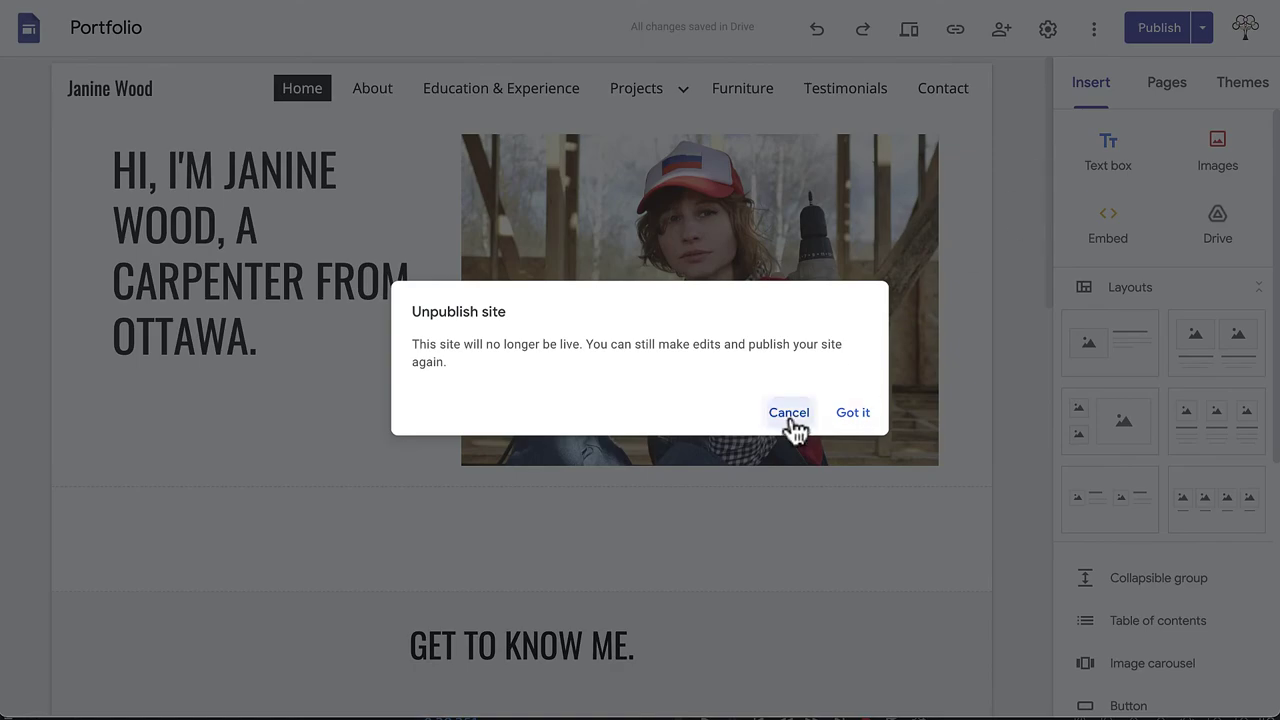
left_click(791, 415)
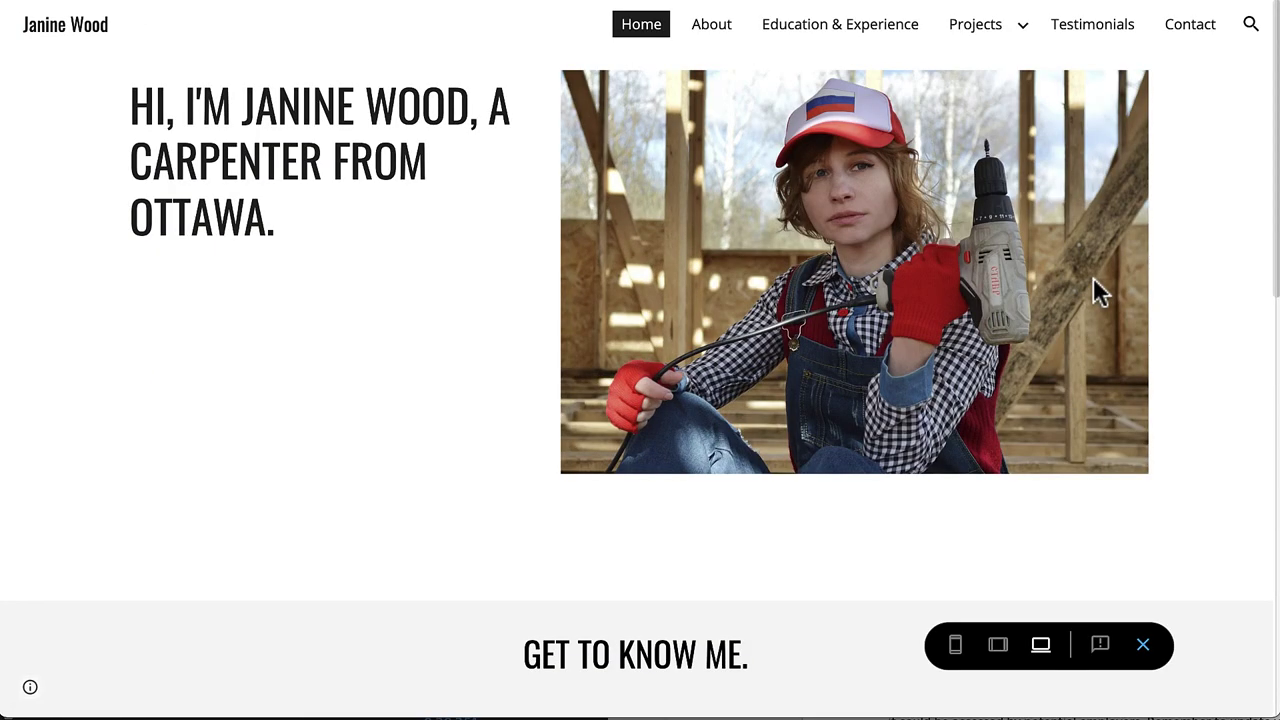